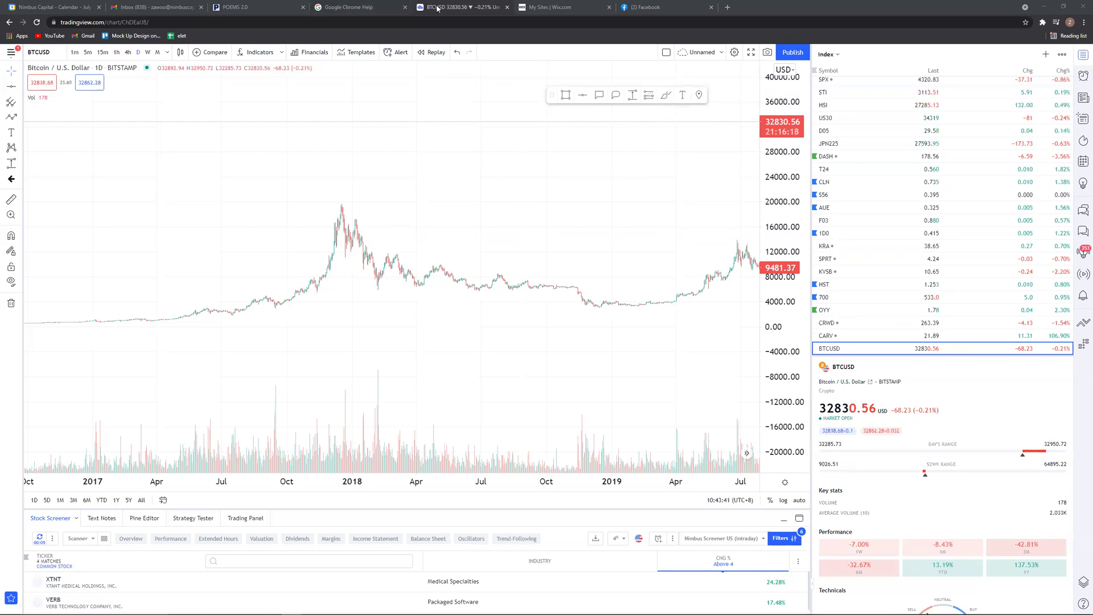
# - Examine Bitcoin's daily price history from 2015 through the 2021 peak and the decline that follows it
pyautogui.moveTo(534, 200); pyautogui.dragTo(228, 230)
pyautogui.scroll(-4, 351, 264)
pyautogui.scroll(-4, 375, 241)
pyautogui.moveTo(516, 183); pyautogui.dragTo(150, 210)
pyautogui.moveTo(783, 129); pyautogui.dragTo(781, 381)
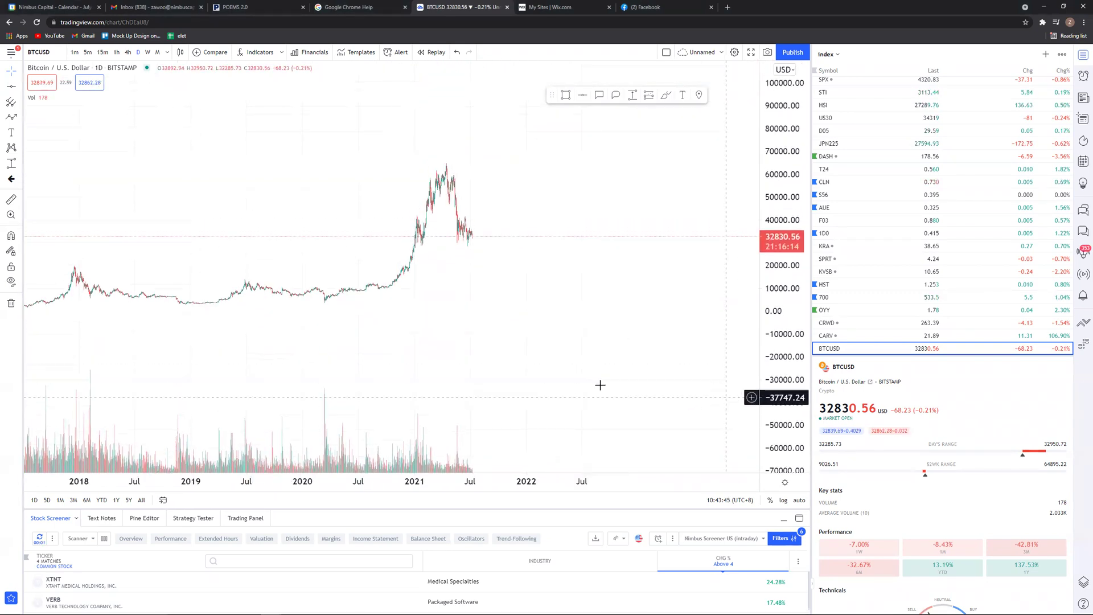
pyautogui.hscroll(-3, 615, 383)
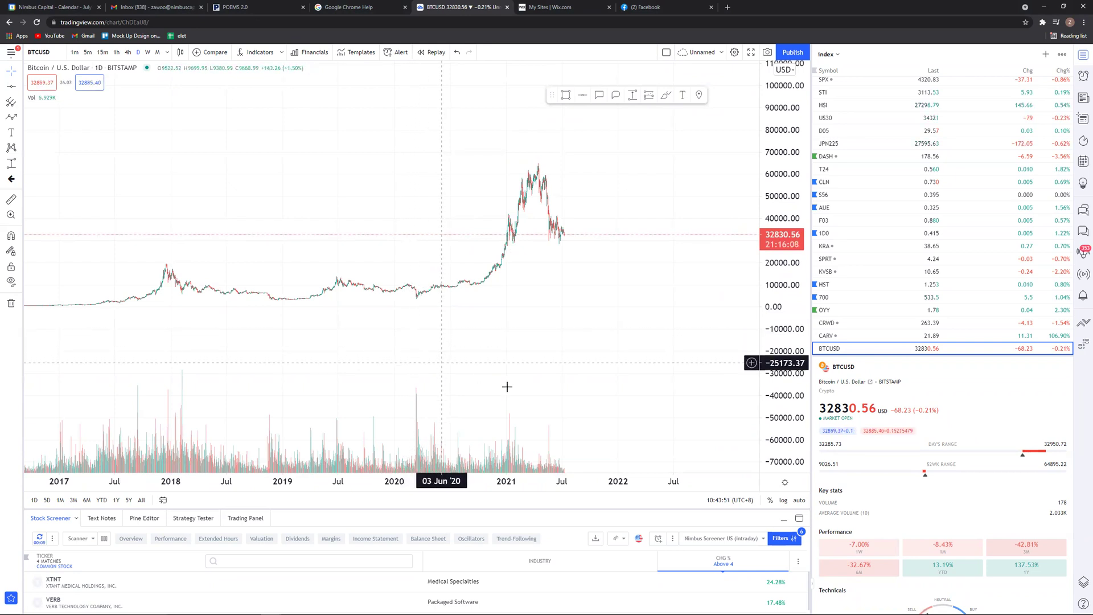
pyautogui.moveTo(550, 376); pyautogui.dragTo(611, 368)
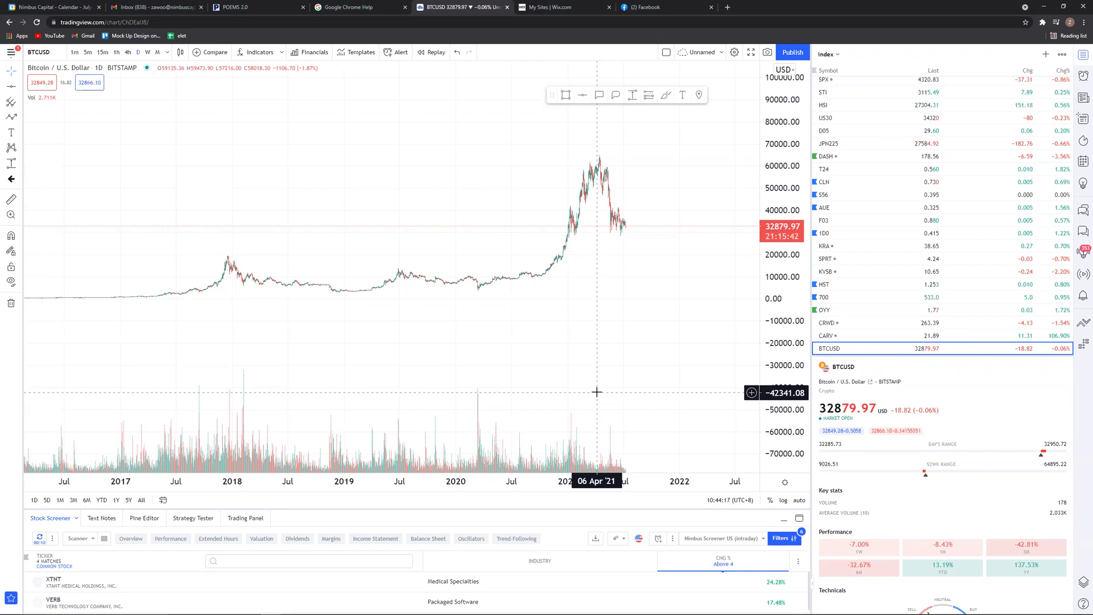
pyautogui.moveTo(498, 359); pyautogui.dragTo(647, 356)
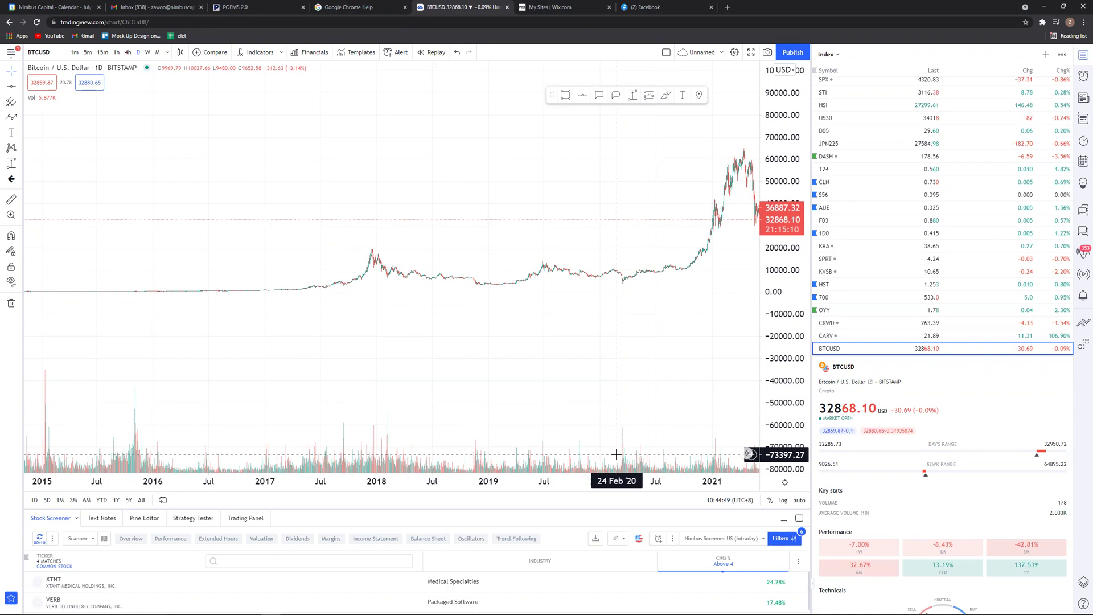
# - Examine the 2017 rally, its peak near 20,000 and the 2018 decline on an enlarged price scale
pyautogui.moveTo(793, 355); pyautogui.dragTo(772, 74)
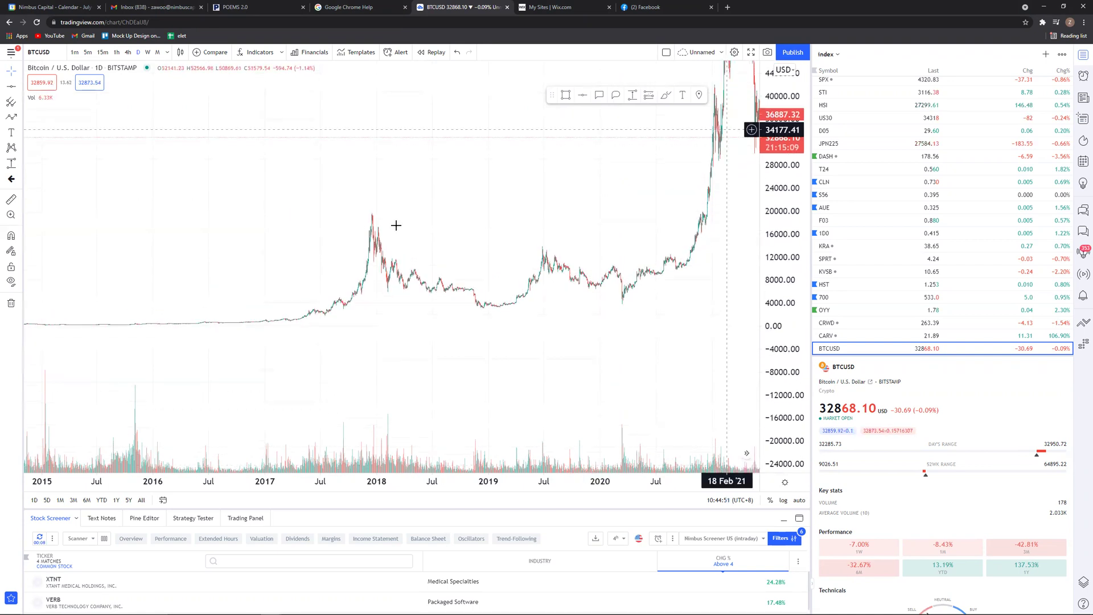
pyautogui.moveTo(397, 226); pyautogui.dragTo(503, 218)
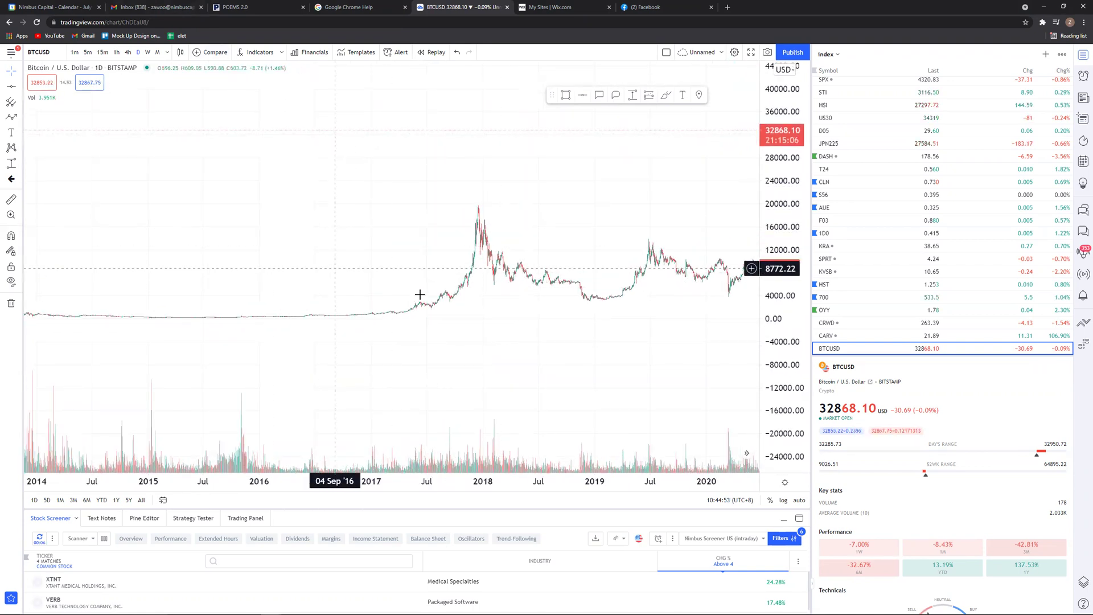
pyautogui.scroll(4, 421, 295)
pyautogui.moveTo(474, 256); pyautogui.dragTo(556, 257)
pyautogui.moveTo(477, 352)
pyautogui.mouseDown()
pyautogui.moveTo(646, 354)
pyautogui.moveTo(459, 356)
pyautogui.mouseUp()
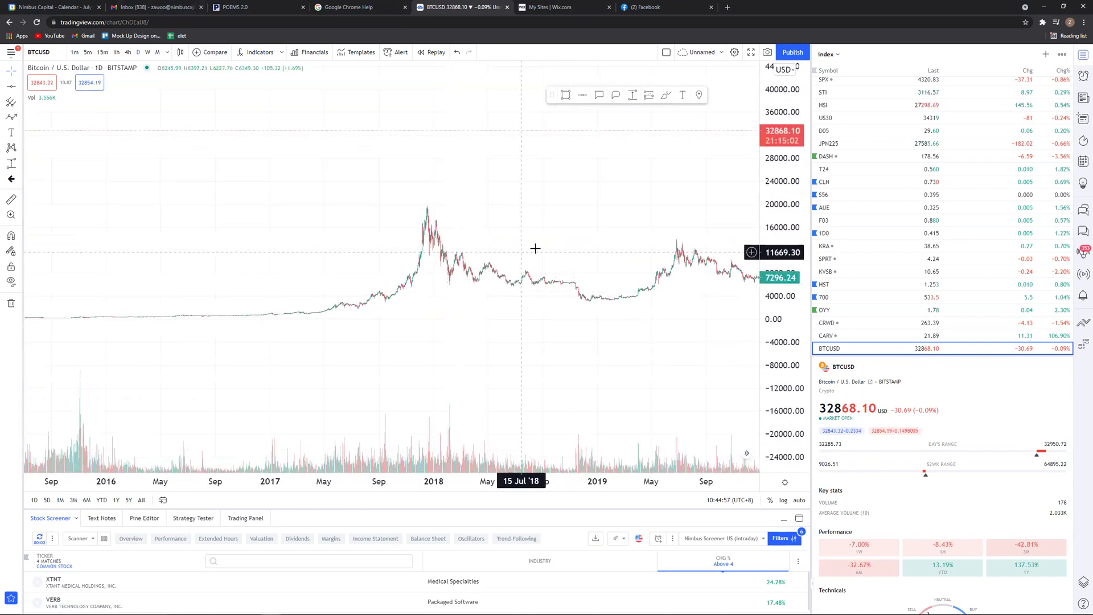
pyautogui.moveTo(536, 249); pyautogui.dragTo(558, 248)
pyautogui.moveTo(793, 354); pyautogui.dragTo(655, 117)
pyautogui.moveTo(573, 168); pyautogui.dragTo(548, 195)
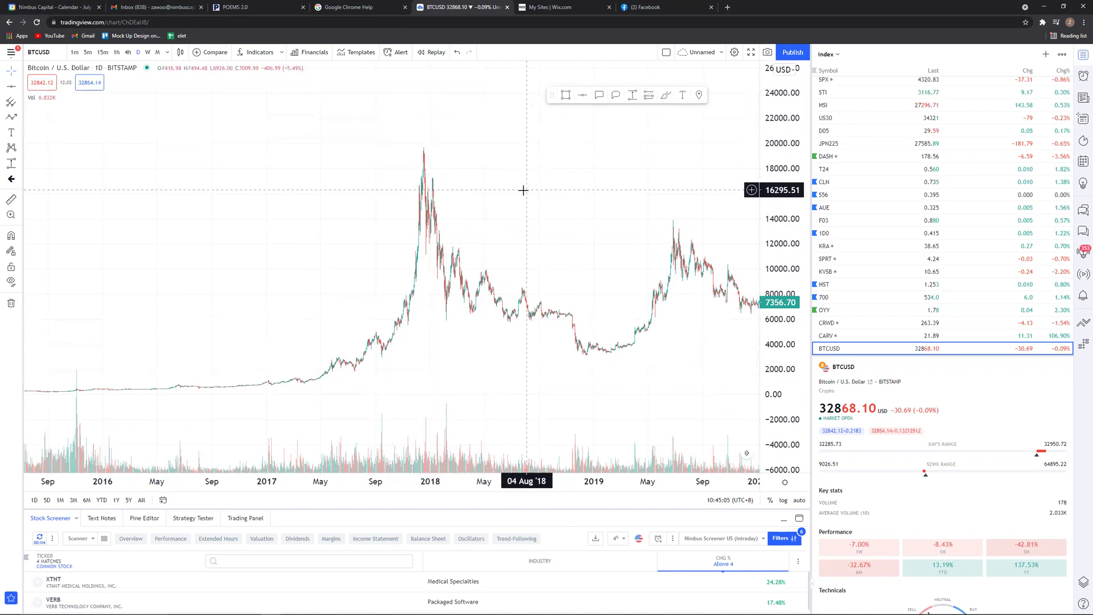
pyautogui.moveTo(523, 191); pyautogui.dragTo(442, 181)
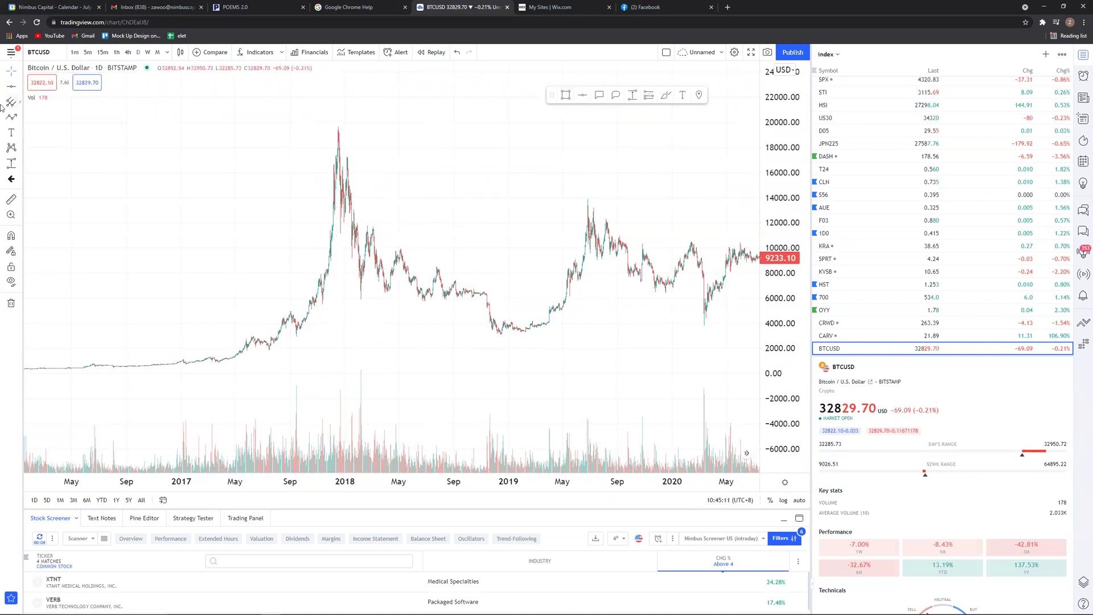
# - Circle the December 2017 price peak with the Brush tool
pyautogui.click(20, 117)
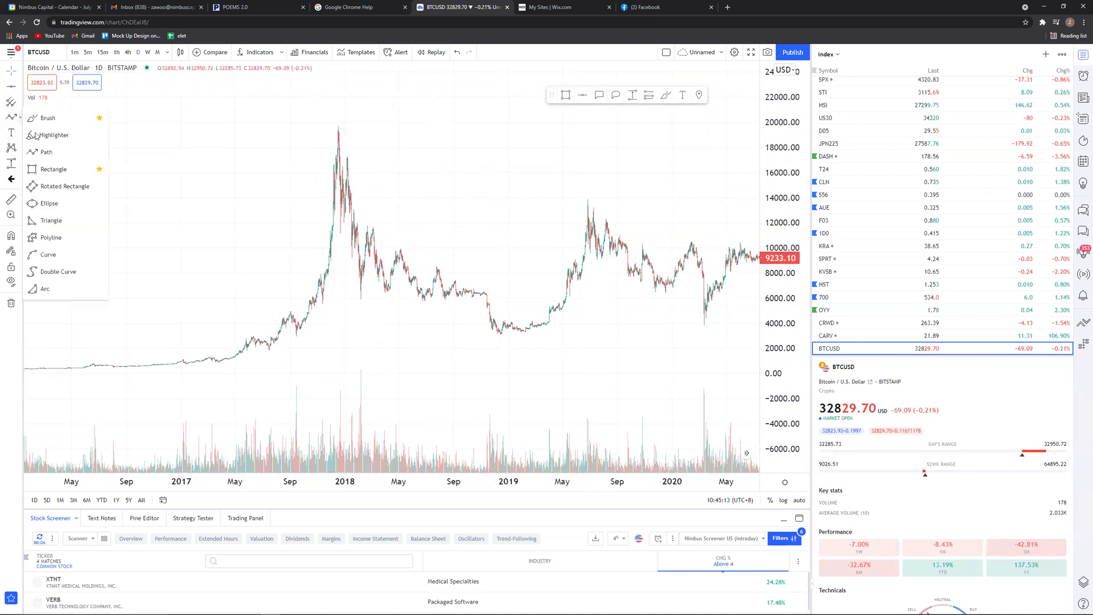
pyautogui.click(48, 121)
pyautogui.moveTo(342, 123); pyautogui.dragTo(346, 135)
pyautogui.moveTo(471, 211); pyautogui.dragTo(535, 213)
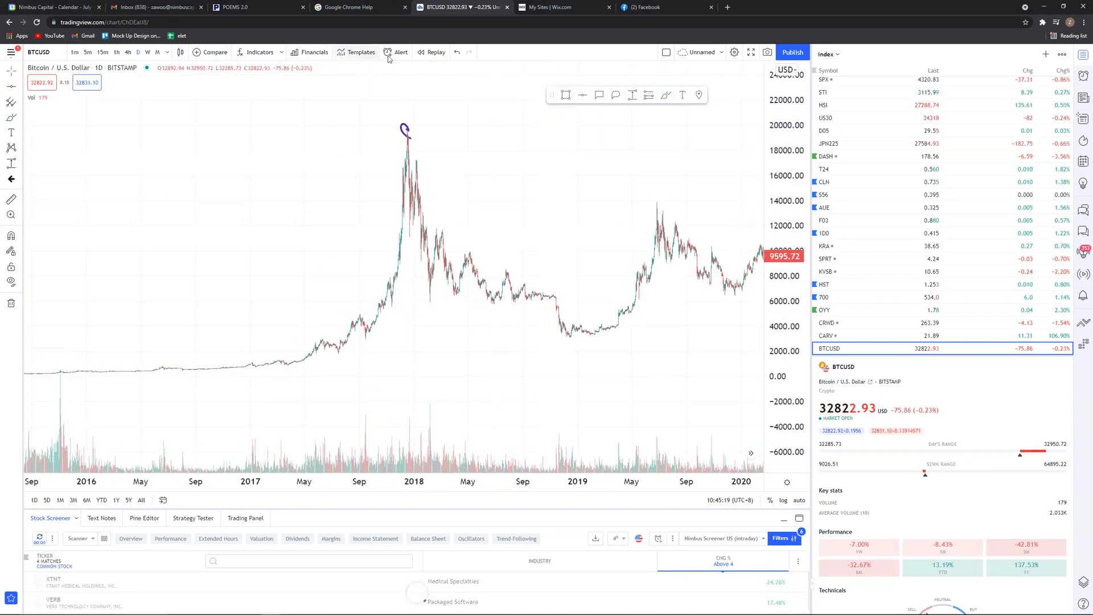
# - Start a bar replay of the BTCUSD chart from late February 2018
pyautogui.click(436, 52)
pyautogui.click(436, 174)
pyautogui.scroll(4, 374, 224)
pyautogui.rightClick(364, 176)
pyautogui.moveTo(364, 176); pyautogui.dragTo(166, 176)
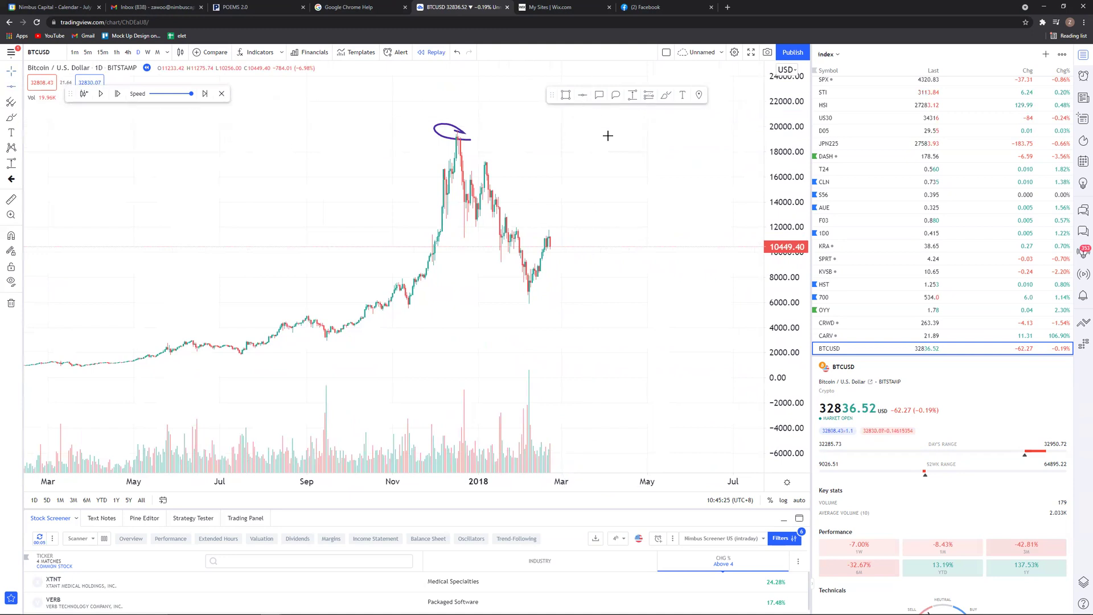
# - Place a horizontal line at the February 2018 low, about 5959, and brush circles and arrows at the November and February lows
pyautogui.hotkey('alt', 'h')
pyautogui.click(9, 119)
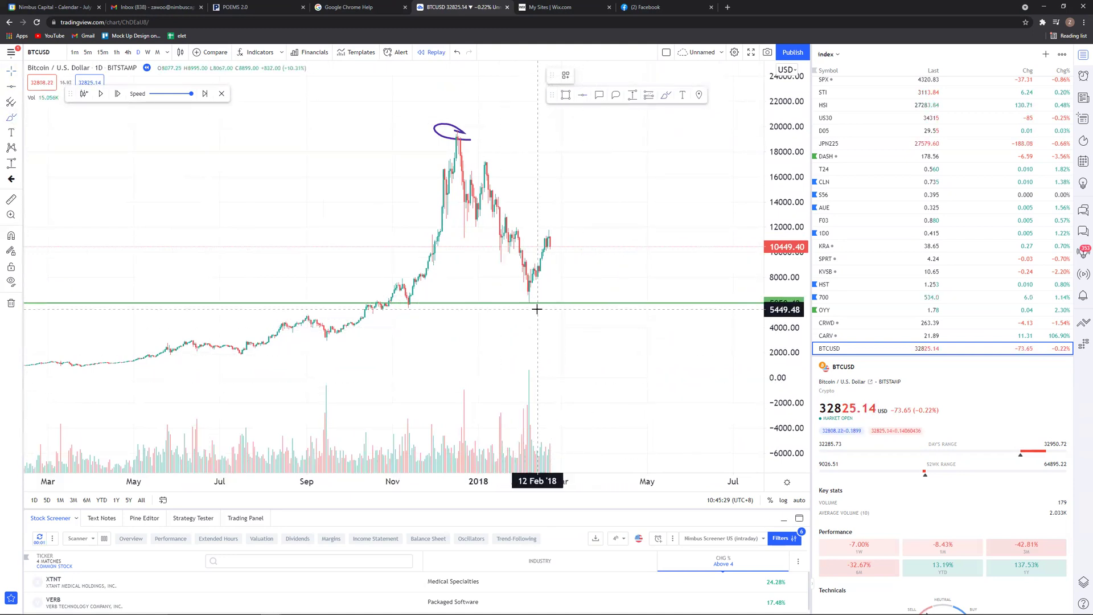
pyautogui.moveTo(535, 309); pyautogui.dragTo(504, 307)
pyautogui.moveTo(408, 310); pyautogui.dragTo(410, 336)
pyautogui.moveTo(528, 340)
pyautogui.mouseDown()
pyautogui.moveTo(530, 317)
pyautogui.moveTo(547, 343)
pyautogui.mouseUp()
# - Brush a steep upward stroke from the February 2018 low to illustrate a rebound
pyautogui.moveTo(628, 202); pyautogui.dragTo(615, 204)
pyautogui.click(11, 117)
pyautogui.moveTo(522, 296); pyautogui.dragTo(555, 198)
pyautogui.moveTo(530, 276); pyautogui.dragTo(555, 198)
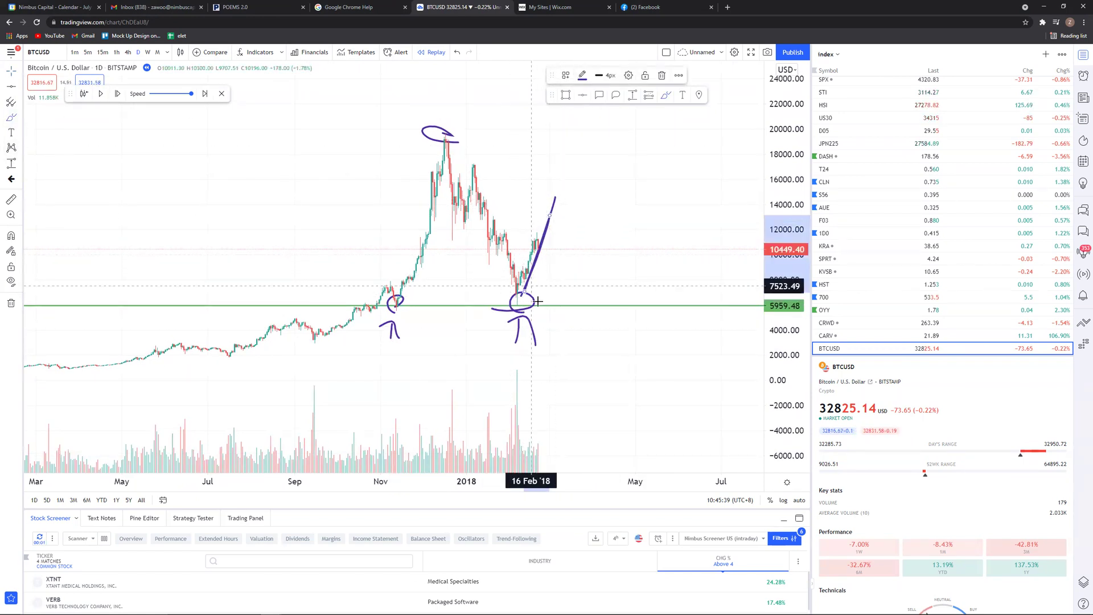
# - Undo the rebound stroke and the circles and arrows around the horizontal line
pyautogui.rightClick(599, 243)
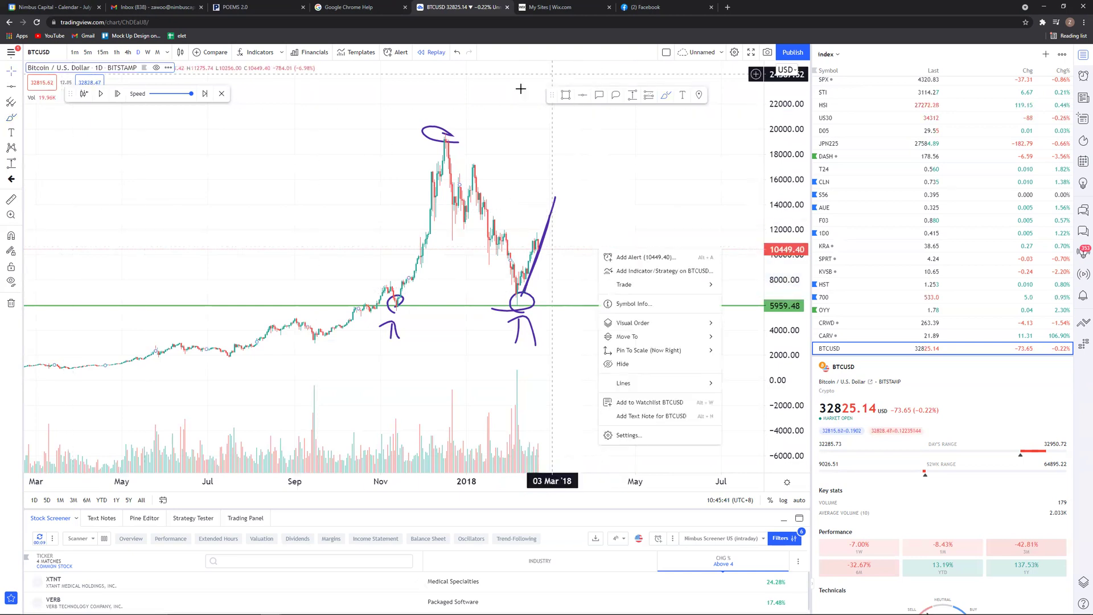
pyautogui.click(458, 53)
pyautogui.click(457, 52)
pyautogui.click(458, 53)
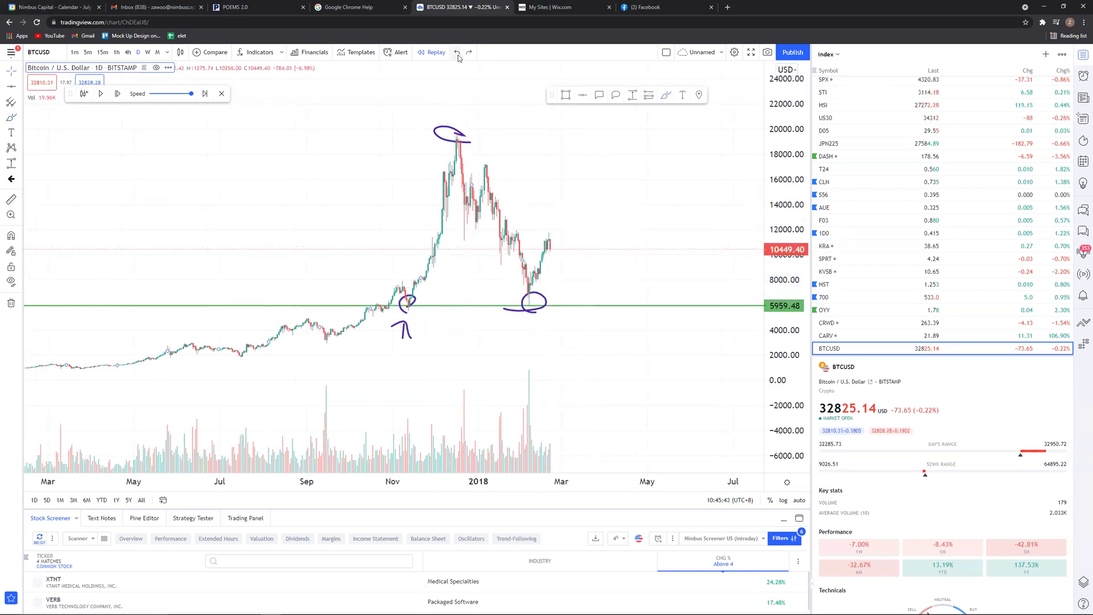
pyautogui.click(457, 52)
# - Run the replay to mid-June 2018 and brush a flattening downward curve from the peak to just above the horizontal line
pyautogui.moveTo(518, 125); pyautogui.dragTo(452, 142)
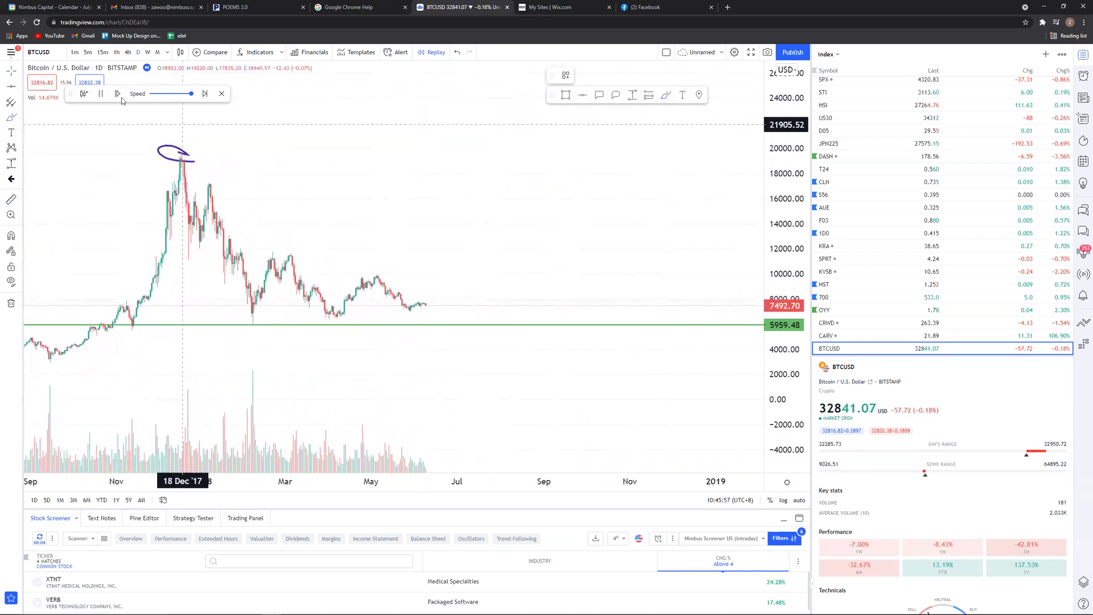
pyautogui.click(100, 93)
pyautogui.click(9, 119)
pyautogui.click(46, 115)
pyautogui.moveTo(174, 187)
pyautogui.mouseDown()
pyautogui.moveTo(226, 247)
pyautogui.moveTo(298, 292)
pyautogui.moveTo(342, 309)
pyautogui.moveTo(504, 317)
pyautogui.mouseUp()
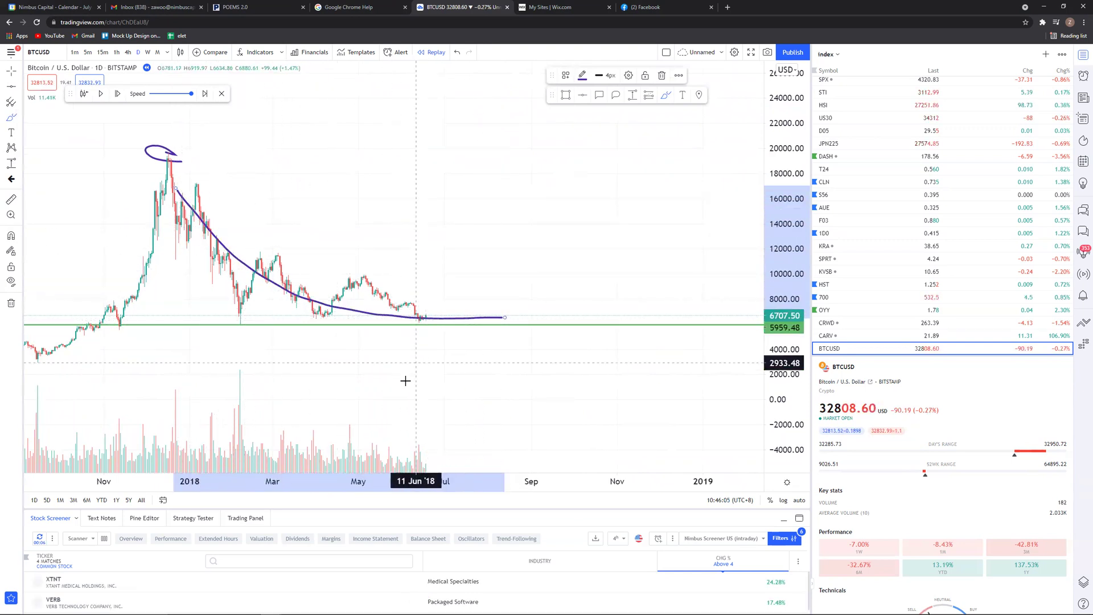
# - Advance the replay to mid-July 2018 and remove all drawings from the chart
pyautogui.click(101, 94)
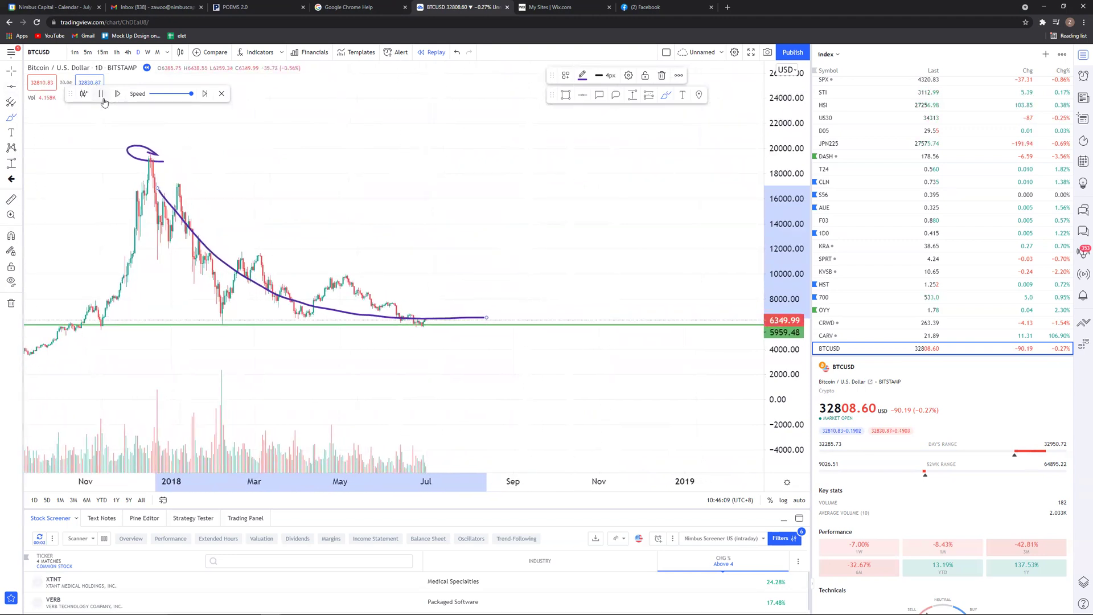
pyautogui.click(102, 98)
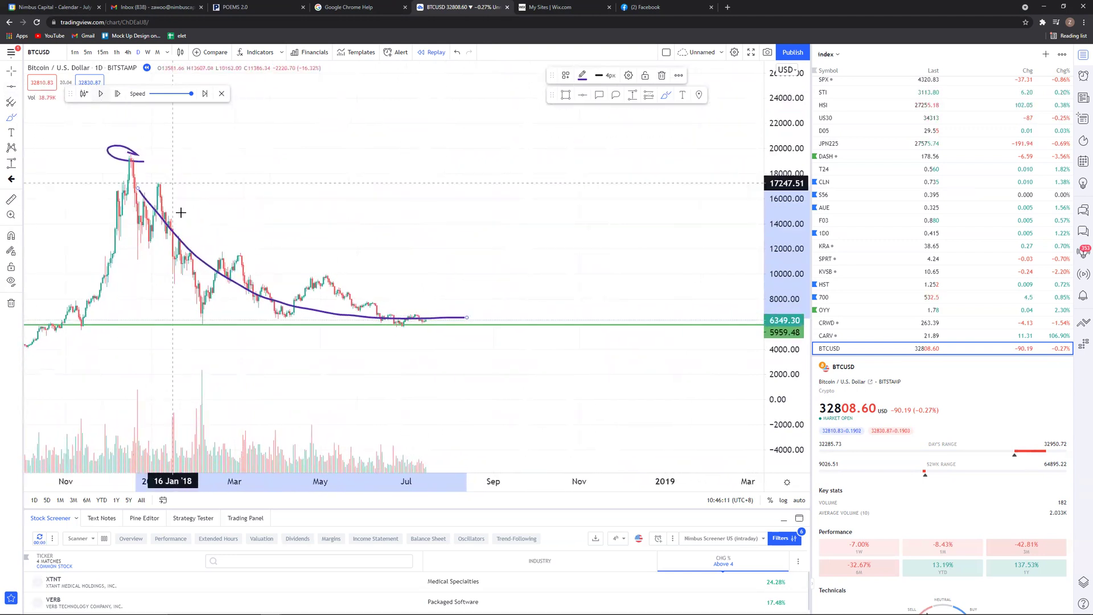
pyautogui.click(11, 303)
pyautogui.scroll(-2, 274, 233)
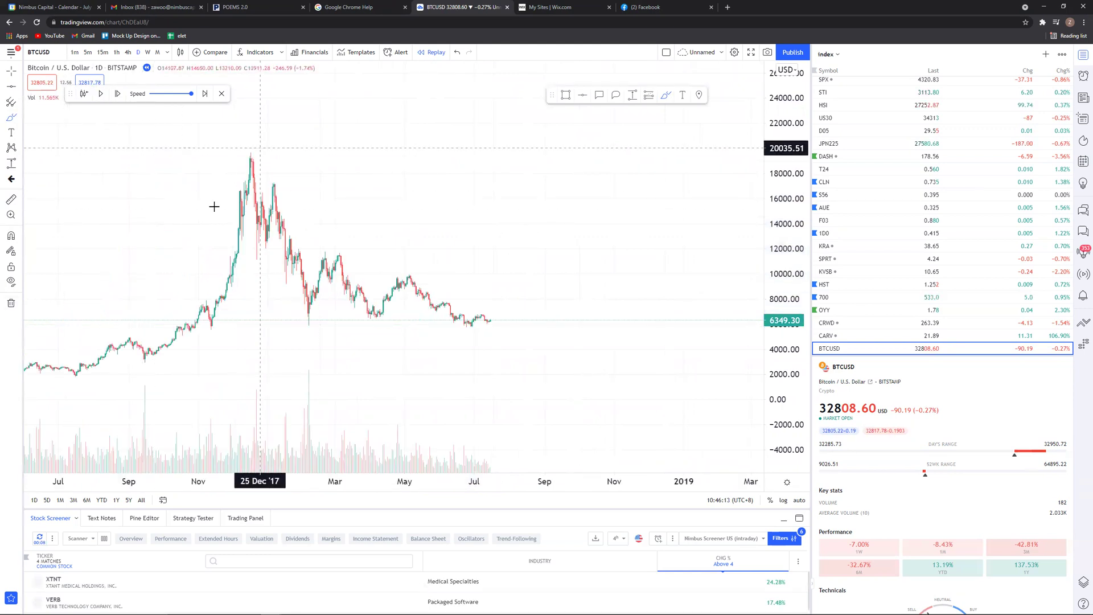
# - Brush an upward arrow along the late-2017 rally and downward arrows above the December 2017 peak
pyautogui.moveTo(159, 297); pyautogui.dragTo(210, 222)
pyautogui.moveTo(184, 220)
pyautogui.mouseDown()
pyautogui.moveTo(206, 213)
pyautogui.moveTo(206, 251)
pyautogui.mouseUp()
pyautogui.moveTo(272, 102); pyautogui.dragTo(269, 140)
pyautogui.moveTo(254, 136); pyautogui.dragTo(280, 152)
pyautogui.moveTo(290, 98); pyautogui.dragTo(288, 132)
pyautogui.moveTo(277, 136); pyautogui.dragTo(293, 153)
pyautogui.moveTo(313, 108); pyautogui.dragTo(316, 122)
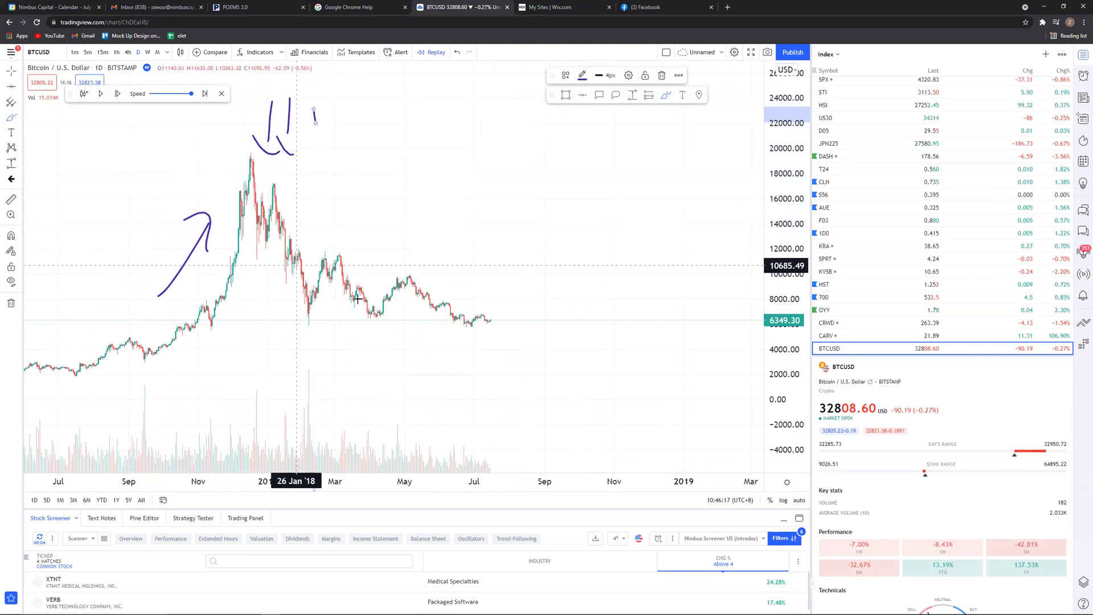
# - Brush downward arrows along the 2018 decline and clear the drawings
pyautogui.moveTo(303, 174); pyautogui.dragTo(303, 194)
pyautogui.moveTo(286, 188); pyautogui.dragTo(294, 210)
pyautogui.moveTo(331, 192); pyautogui.dragTo(324, 228)
pyautogui.moveTo(314, 224); pyautogui.dragTo(332, 229)
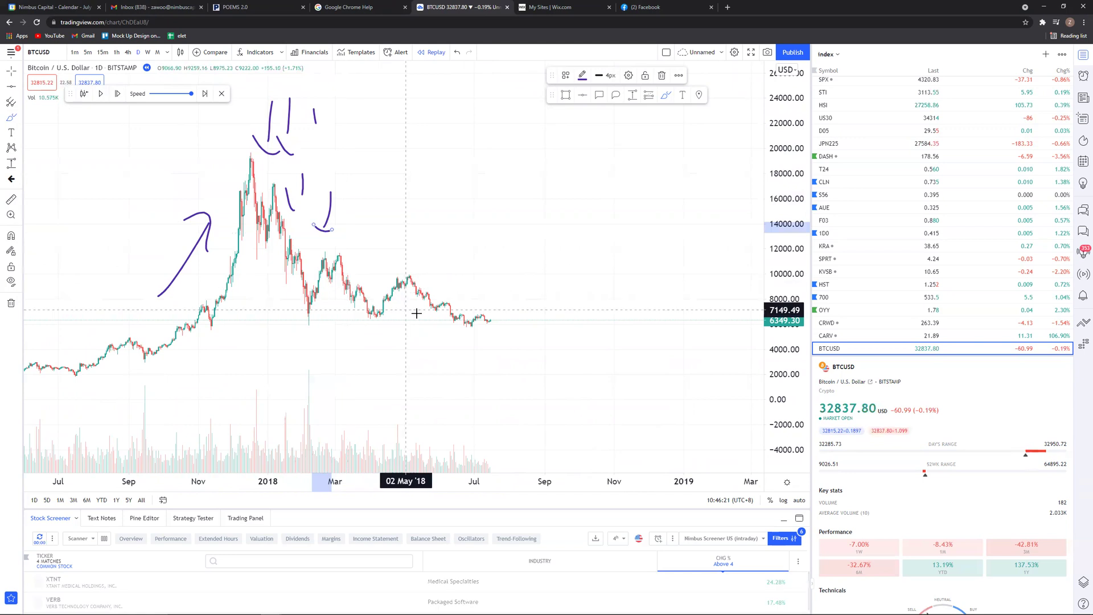
pyautogui.moveTo(457, 247)
pyautogui.mouseDown()
pyautogui.moveTo(464, 302)
pyautogui.moveTo(473, 285)
pyautogui.mouseUp()
pyautogui.click(9, 305)
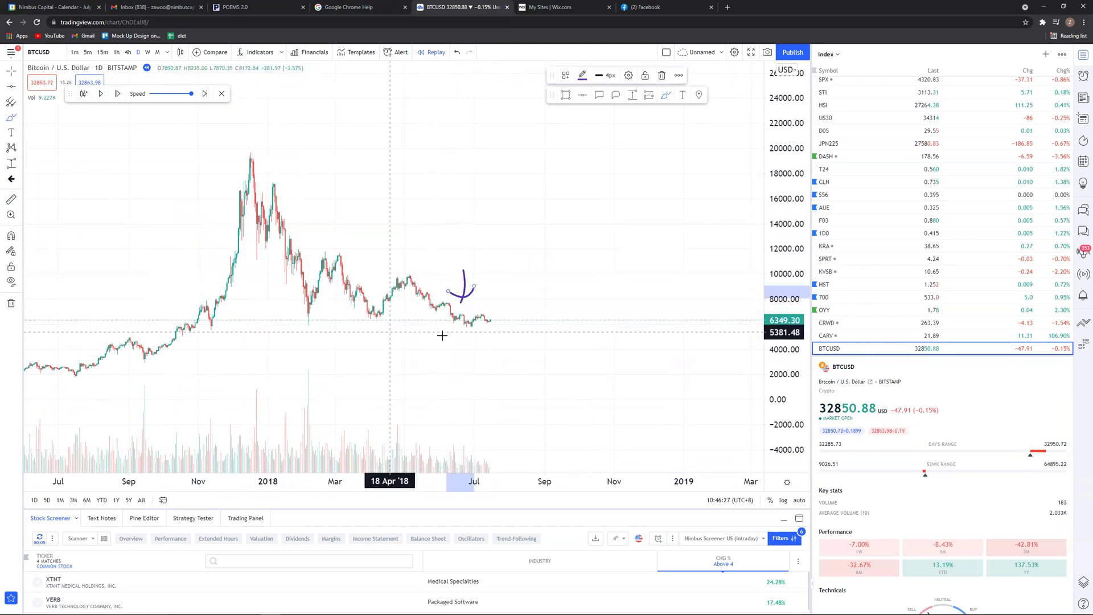
# - Sketch opposing upward and downward arrows around the mid-2018 price with the Brush tool, clearing the drawings after each sketch
pyautogui.moveTo(430, 374)
pyautogui.mouseDown()
pyautogui.moveTo(445, 342)
pyautogui.moveTo(462, 355)
pyautogui.moveTo(473, 331)
pyautogui.mouseUp()
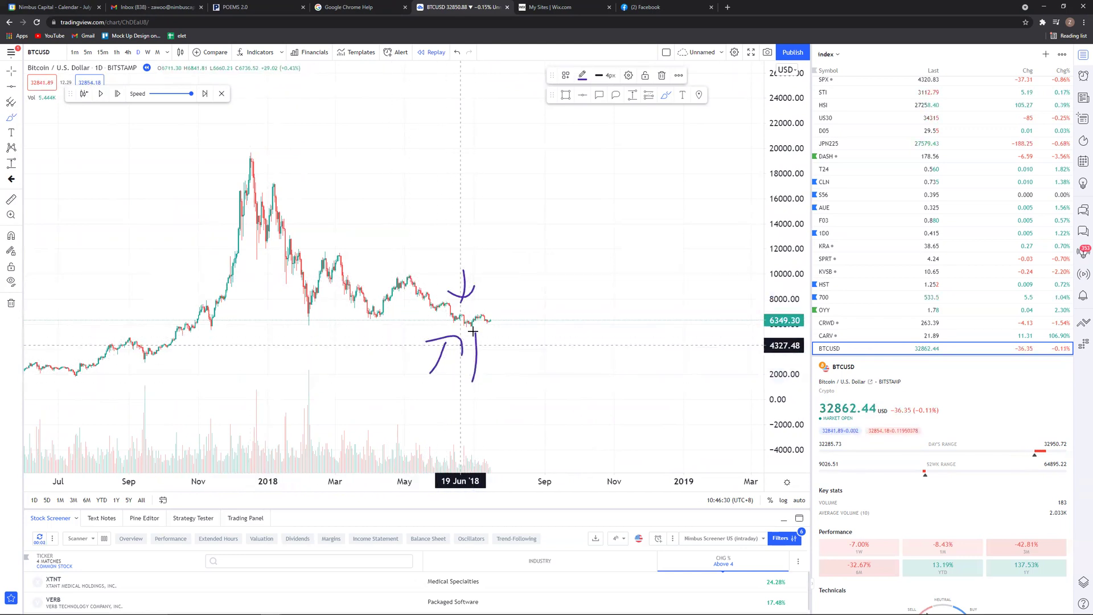
pyautogui.click(20, 308)
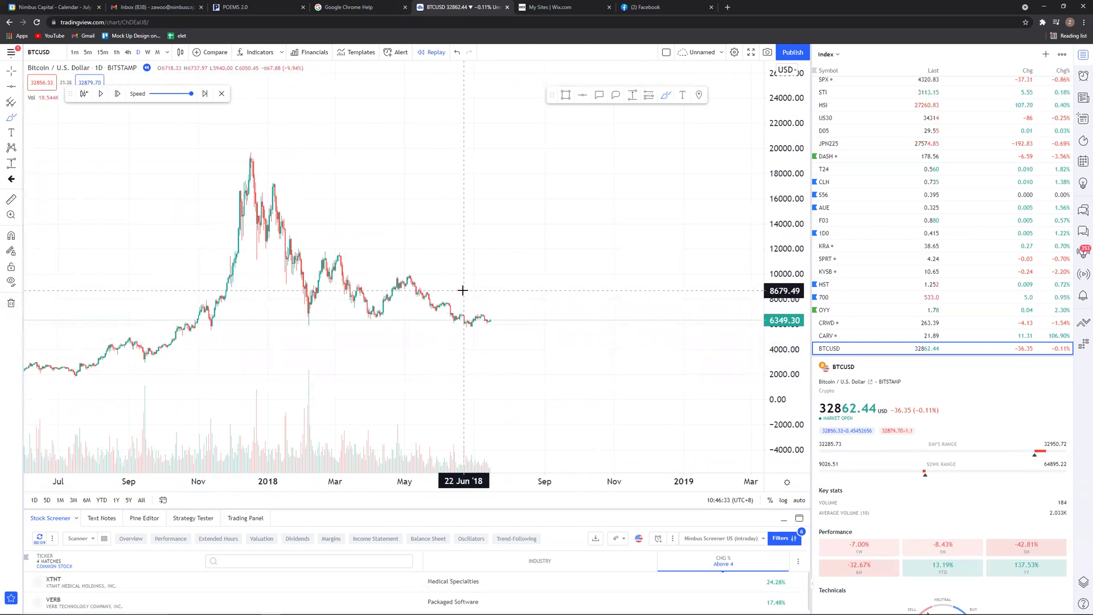
pyautogui.moveTo(470, 363)
pyautogui.mouseDown()
pyautogui.moveTo(469, 342)
pyautogui.moveTo(473, 351)
pyautogui.mouseUp()
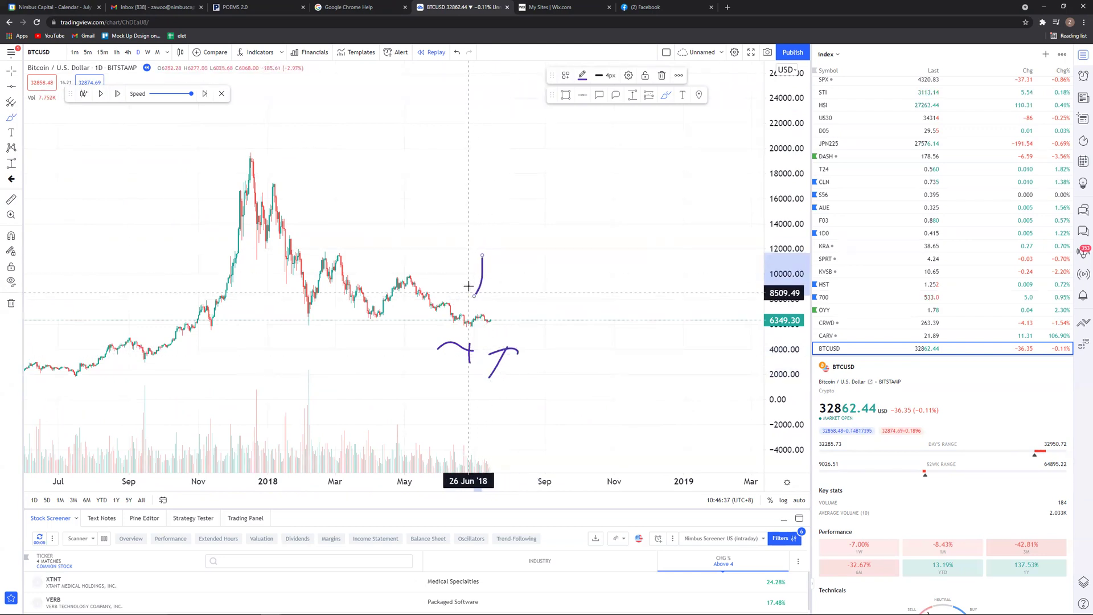
pyautogui.click(8, 300)
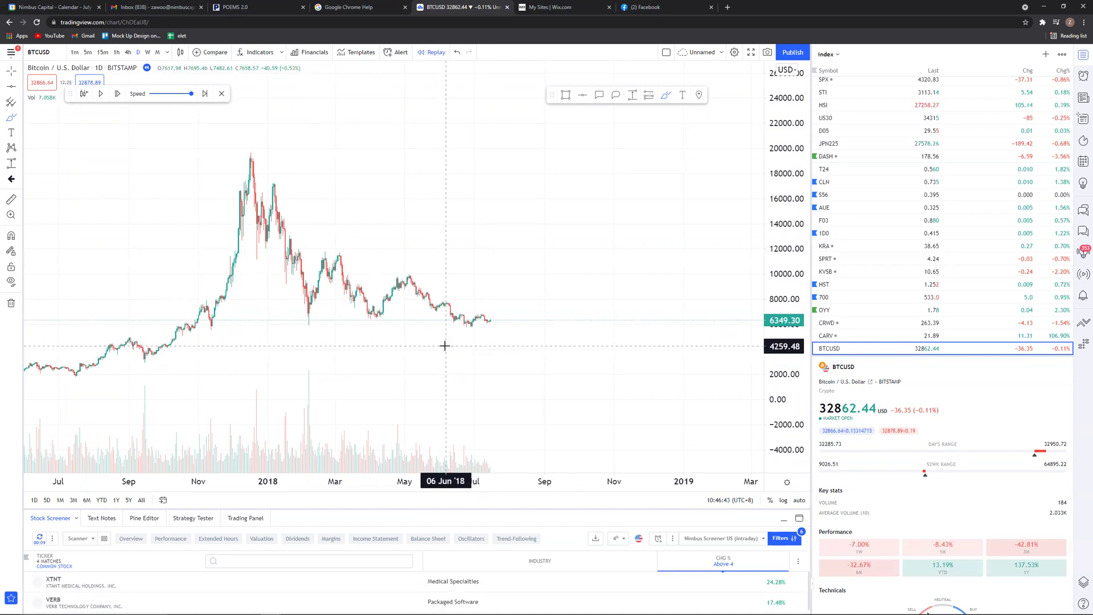
# - Brush one rough box below and another above the latest price, extending toward late 2018
pyautogui.moveTo(447, 342)
pyautogui.mouseDown()
pyautogui.moveTo(459, 333)
pyautogui.moveTo(448, 339)
pyautogui.moveTo(451, 375)
pyautogui.mouseUp()
pyautogui.moveTo(531, 336)
pyautogui.mouseDown()
pyautogui.moveTo(610, 371)
pyautogui.moveTo(452, 373)
pyautogui.moveTo(637, 371)
pyautogui.mouseUp()
pyautogui.moveTo(465, 257)
pyautogui.mouseDown()
pyautogui.moveTo(472, 291)
pyautogui.moveTo(652, 277)
pyautogui.moveTo(638, 284)
pyautogui.mouseUp()
pyautogui.moveTo(481, 298); pyautogui.dragTo(695, 295)
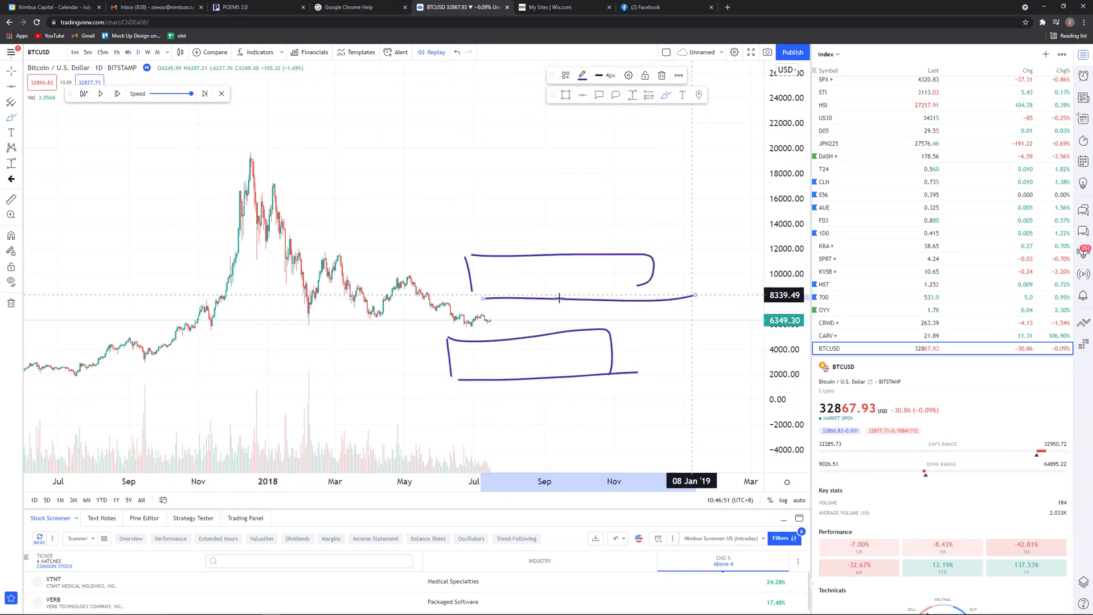
# - Brush facing arrows and a sideways path at the latest price, plus a long line along the February 2018 low
pyautogui.moveTo(501, 312)
pyautogui.mouseDown()
pyautogui.moveTo(516, 306)
pyautogui.moveTo(500, 328)
pyautogui.mouseUp()
pyautogui.moveTo(491, 329); pyautogui.dragTo(643, 322)
pyautogui.moveTo(303, 329); pyautogui.dragTo(685, 324)
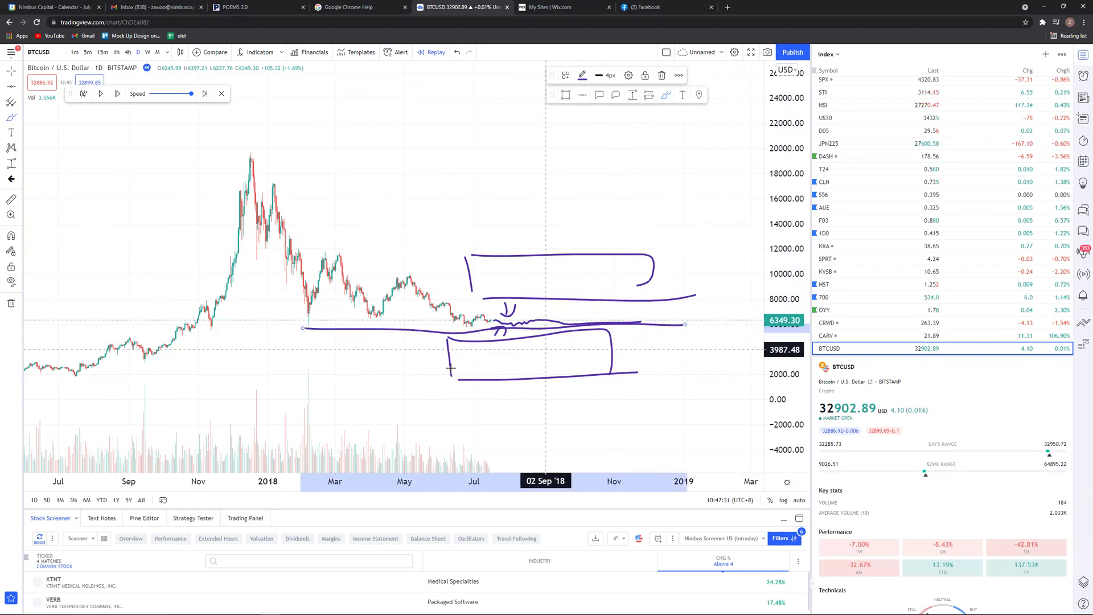
# - Brush a wavy line inside each of the two boxes, then remove all drawings
pyautogui.moveTo(472, 360); pyautogui.dragTo(578, 368)
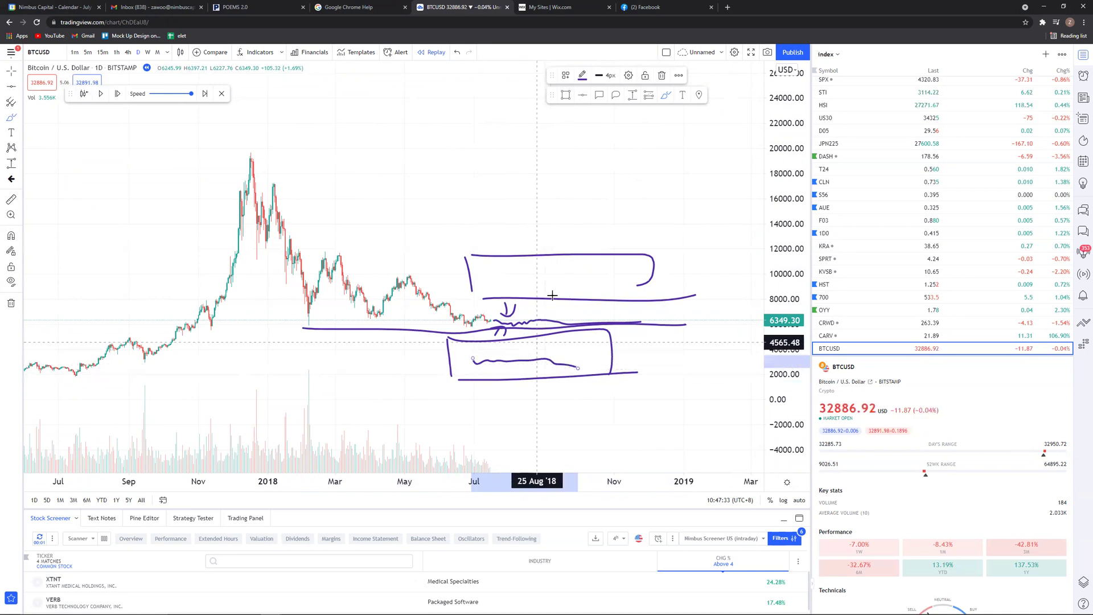
pyautogui.moveTo(516, 268); pyautogui.dragTo(596, 272)
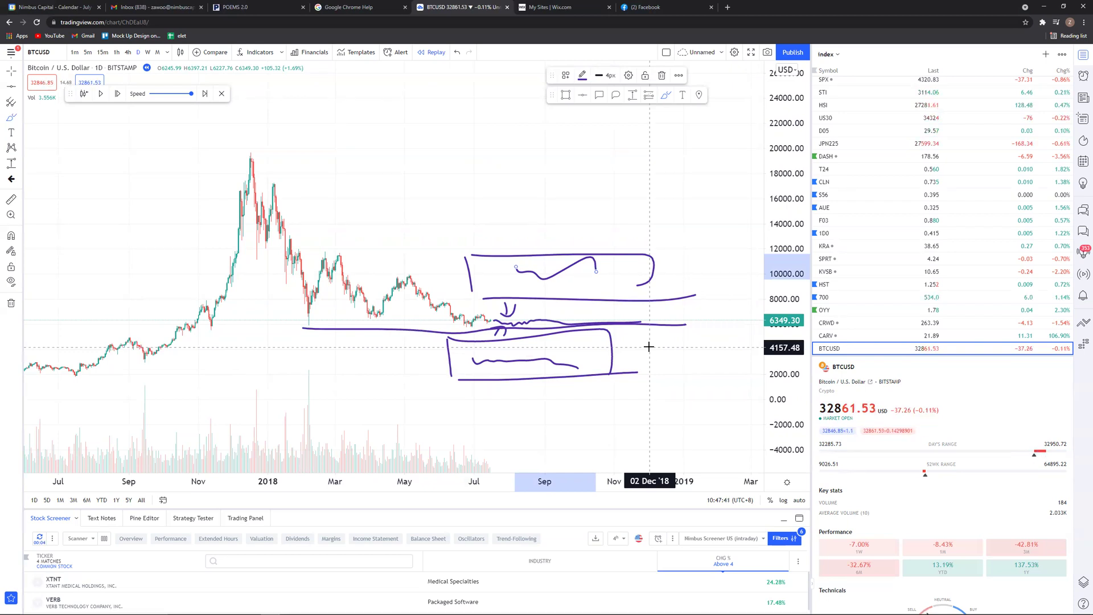
pyautogui.moveTo(533, 209)
pyautogui.mouseDown()
pyautogui.moveTo(535, 241)
pyautogui.moveTo(549, 228)
pyautogui.mouseUp()
pyautogui.click(11, 303)
# - Brush boxes with wavy marks above and below the price, and a sideways path that splits into upward and downward branches
pyautogui.moveTo(467, 264)
pyautogui.mouseDown()
pyautogui.moveTo(476, 287)
pyautogui.moveTo(594, 272)
pyautogui.moveTo(513, 271)
pyautogui.moveTo(545, 271)
pyautogui.mouseUp()
pyautogui.moveTo(489, 364)
pyautogui.mouseDown()
pyautogui.moveTo(590, 371)
pyautogui.moveTo(489, 381)
pyautogui.moveTo(540, 359)
pyautogui.mouseUp()
pyautogui.moveTo(493, 322)
pyautogui.mouseDown()
pyautogui.moveTo(585, 324)
pyautogui.moveTo(634, 234)
pyautogui.mouseUp()
pyautogui.moveTo(586, 321); pyautogui.dragTo(644, 398)
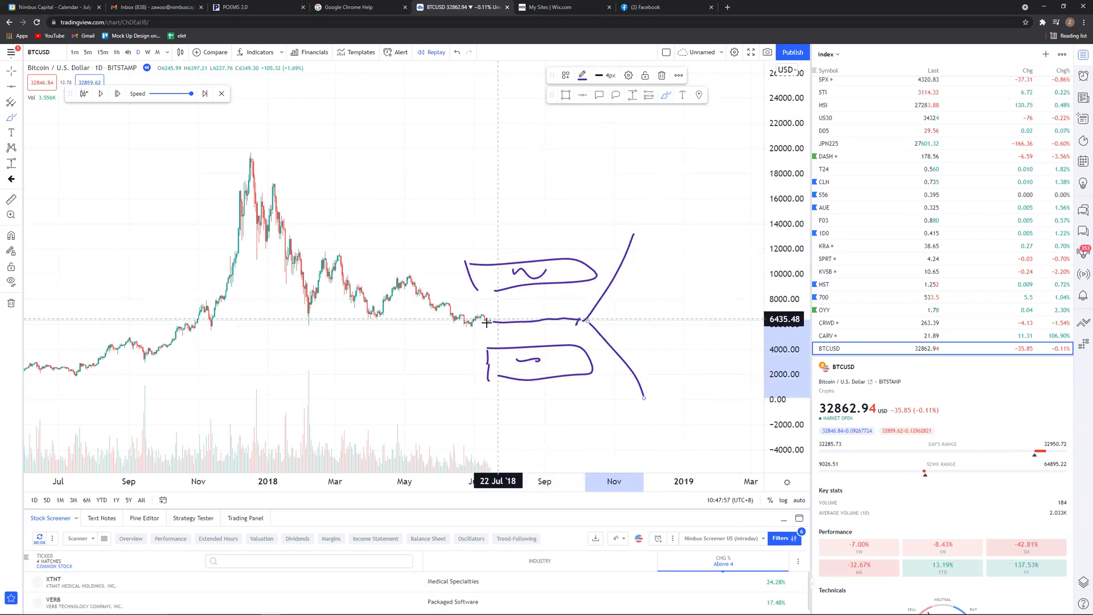
# - Brush a narrow box around the sideways path, a downward arrow onto the upper box and an upward arrow under the lower box
pyautogui.moveTo(494, 325)
pyautogui.mouseDown()
pyautogui.moveTo(593, 314)
pyautogui.moveTo(561, 331)
pyautogui.moveTo(503, 332)
pyautogui.mouseUp()
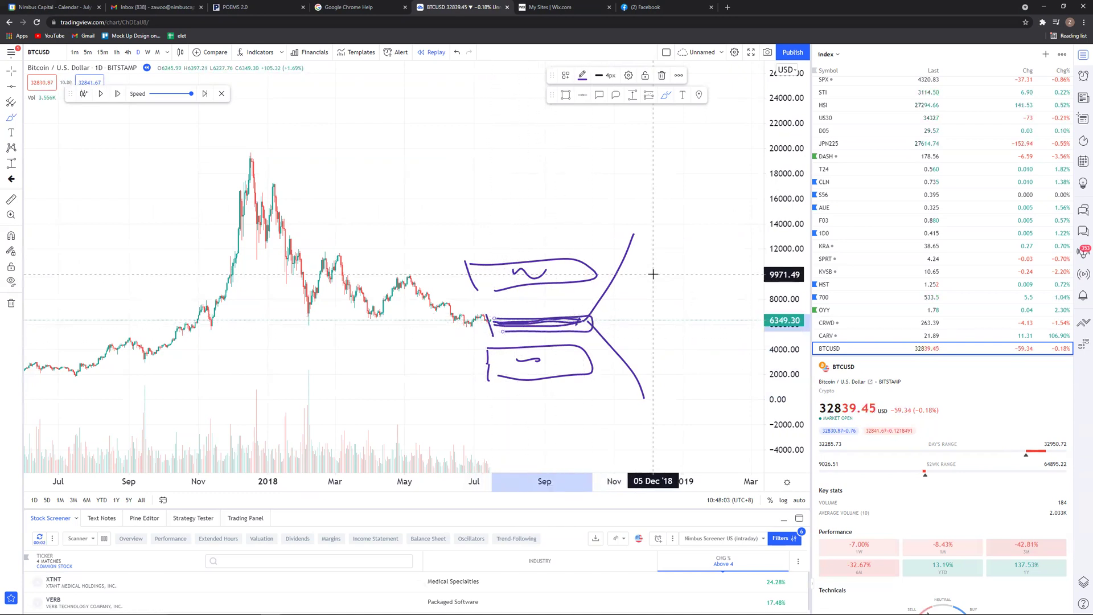
pyautogui.moveTo(513, 200)
pyautogui.mouseDown()
pyautogui.moveTo(515, 253)
pyautogui.moveTo(537, 245)
pyautogui.mouseUp()
pyautogui.moveTo(526, 371)
pyautogui.mouseDown()
pyautogui.moveTo(523, 391)
pyautogui.moveTo(545, 406)
pyautogui.mouseUp()
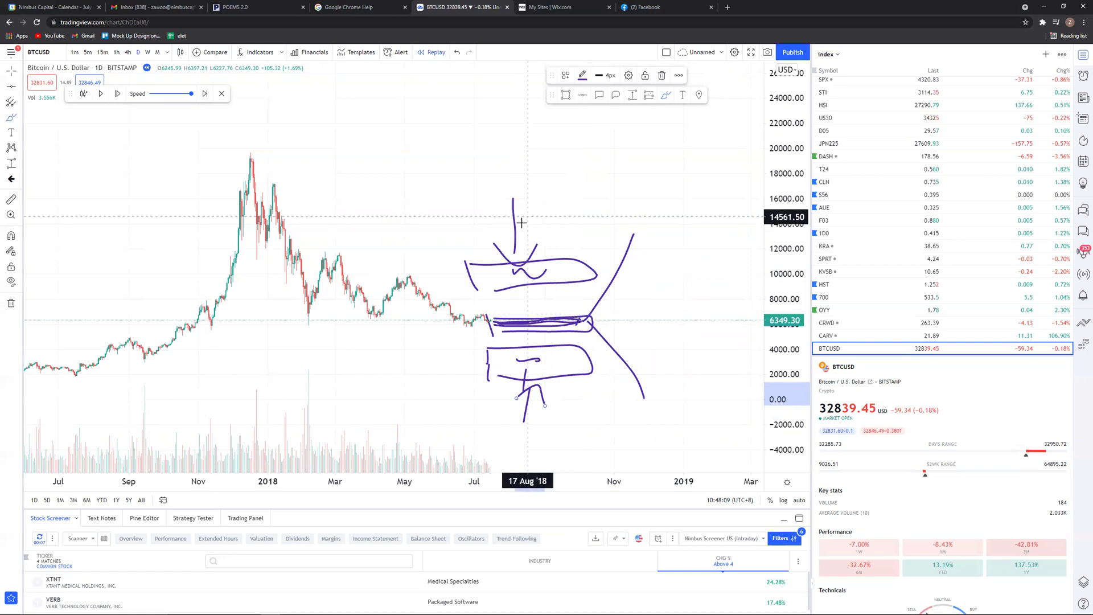
# - Brush extra downward arrows above the upper box, upward arrows under the lower box, and a longer upward branch from the middle range
pyautogui.moveTo(519, 198); pyautogui.dragTo(521, 261)
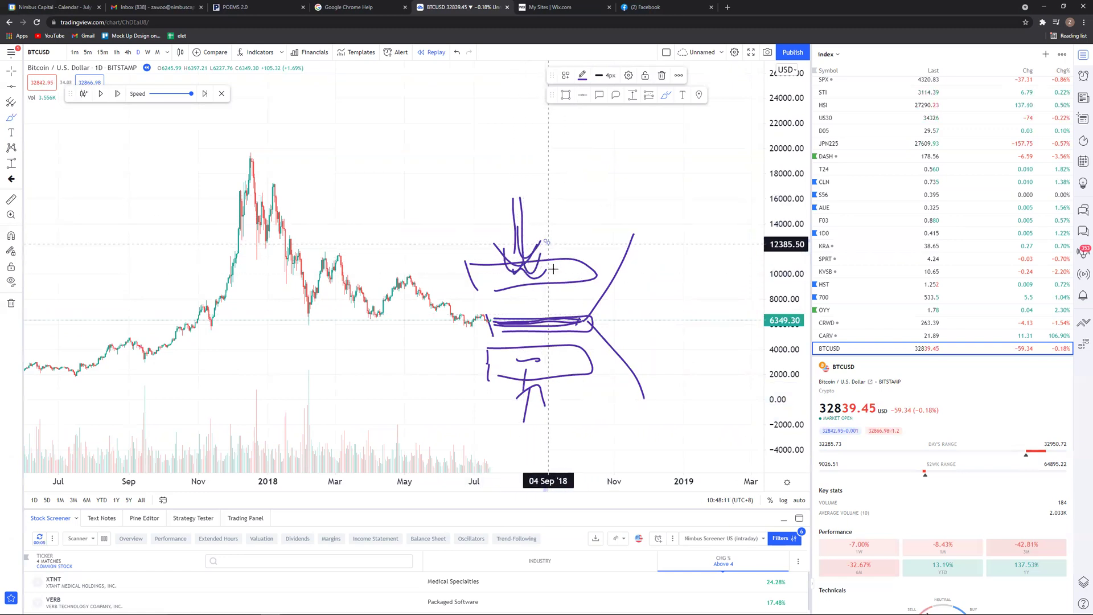
pyautogui.moveTo(532, 404); pyautogui.dragTo(569, 369)
pyautogui.moveTo(569, 322)
pyautogui.mouseDown()
pyautogui.moveTo(599, 299)
pyautogui.moveTo(649, 183)
pyautogui.mouseUp()
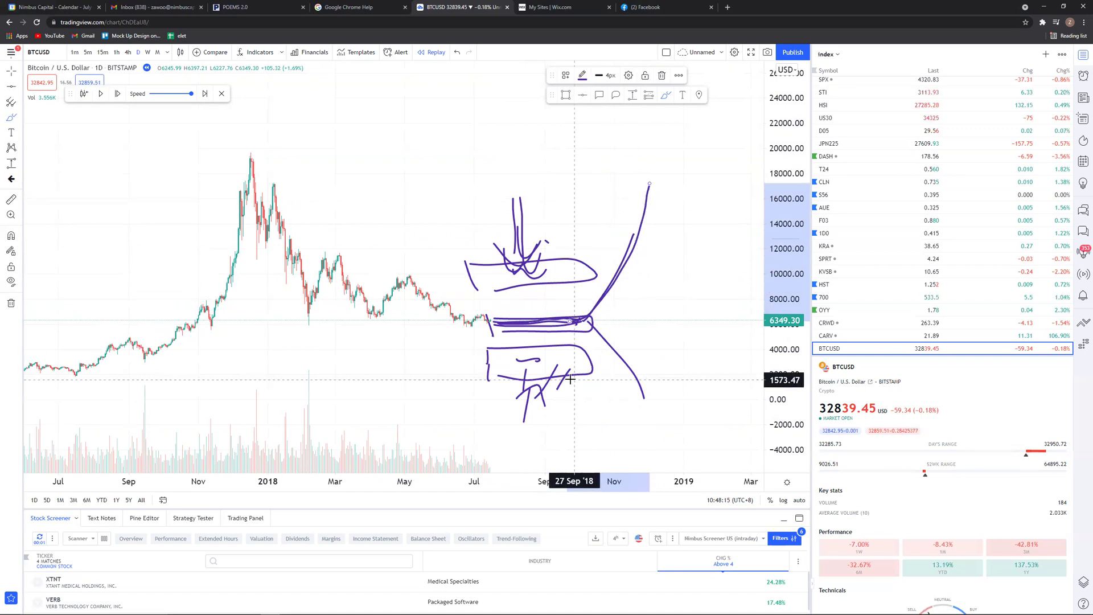
pyautogui.moveTo(556, 415)
pyautogui.mouseDown()
pyautogui.moveTo(548, 373)
pyautogui.moveTo(564, 396)
pyautogui.mouseUp()
pyautogui.moveTo(564, 390); pyautogui.dragTo(567, 397)
pyautogui.moveTo(564, 202); pyautogui.dragTo(577, 245)
# - Brush a longer downward branch, a horizontal line through the latest price and short marks above it, then remove all drawings
pyautogui.moveTo(585, 320)
pyautogui.mouseDown()
pyautogui.moveTo(630, 353)
pyautogui.moveTo(677, 450)
pyautogui.mouseUp()
pyautogui.moveTo(462, 321); pyautogui.dragTo(709, 317)
pyautogui.moveTo(675, 263)
pyautogui.mouseDown()
pyautogui.moveTo(681, 287)
pyautogui.moveTo(650, 296)
pyautogui.mouseUp()
pyautogui.moveTo(678, 251); pyautogui.dragTo(679, 264)
pyautogui.click(12, 305)
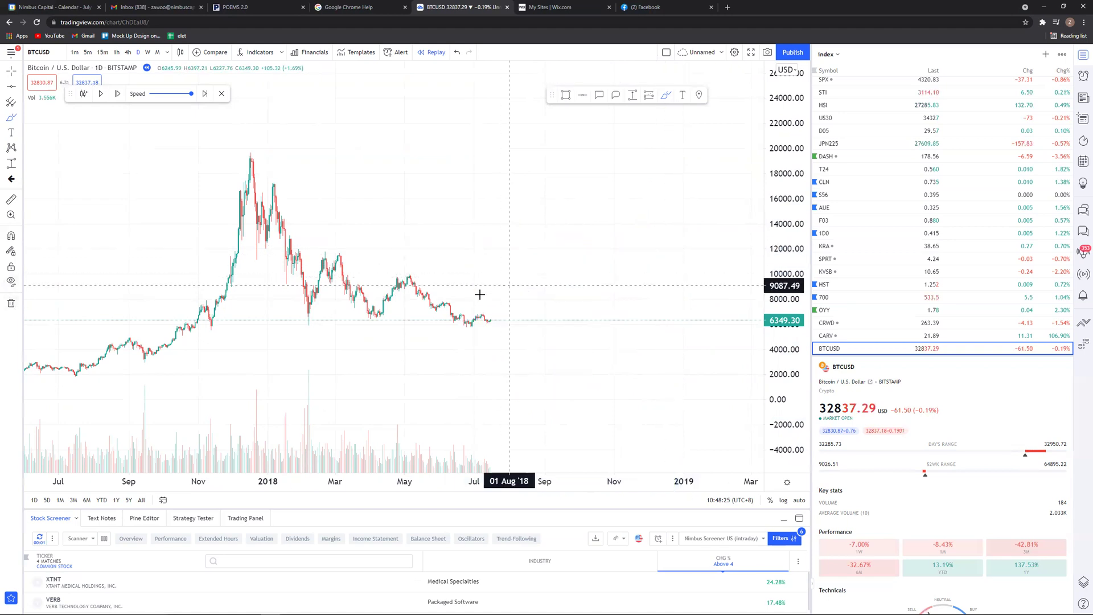
# - Brush a filled narrow sideways band from the latest price that splits into an upward and a downward branch
pyautogui.moveTo(497, 319)
pyautogui.mouseDown()
pyautogui.moveTo(586, 325)
pyautogui.moveTo(620, 256)
pyautogui.mouseUp()
pyautogui.moveTo(593, 325); pyautogui.dragTo(635, 376)
pyautogui.moveTo(511, 320)
pyautogui.mouseDown()
pyautogui.moveTo(598, 326)
pyautogui.moveTo(554, 323)
pyautogui.mouseUp()
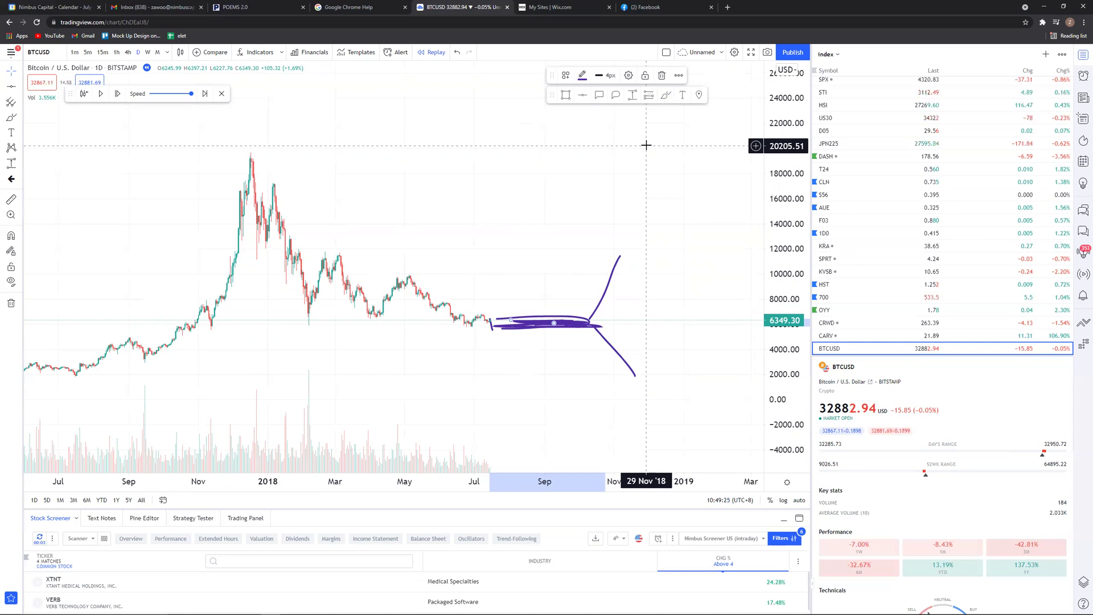
pyautogui.rightClick(441, 336)
pyautogui.moveTo(358, 365); pyautogui.dragTo(343, 344)
# - Remove all drawings, then brush a level line along the 2018 price lows and a falling line over the volume bars
pyautogui.click(12, 118)
pyautogui.click(10, 303)
pyautogui.moveTo(336, 296); pyautogui.dragTo(603, 299)
pyautogui.moveTo(355, 424)
pyautogui.mouseDown()
pyautogui.moveTo(513, 471)
pyautogui.moveTo(565, 470)
pyautogui.mouseUp()
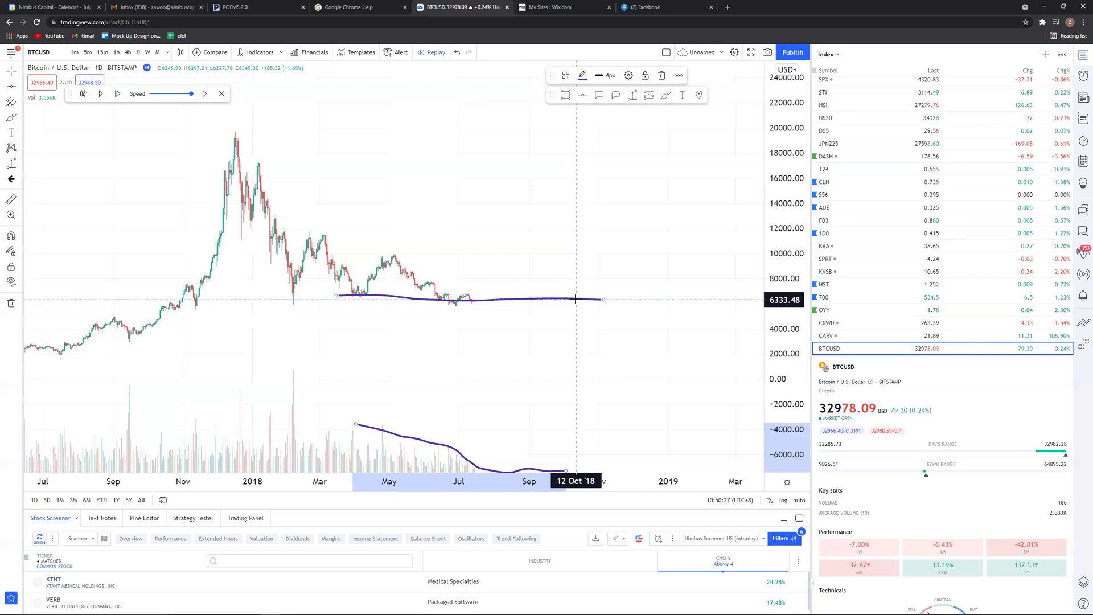
# - Brush downward and upward branches and a narrow sideways box on the level line, then remove all drawings
pyautogui.moveTo(575, 299); pyautogui.dragTo(613, 388)
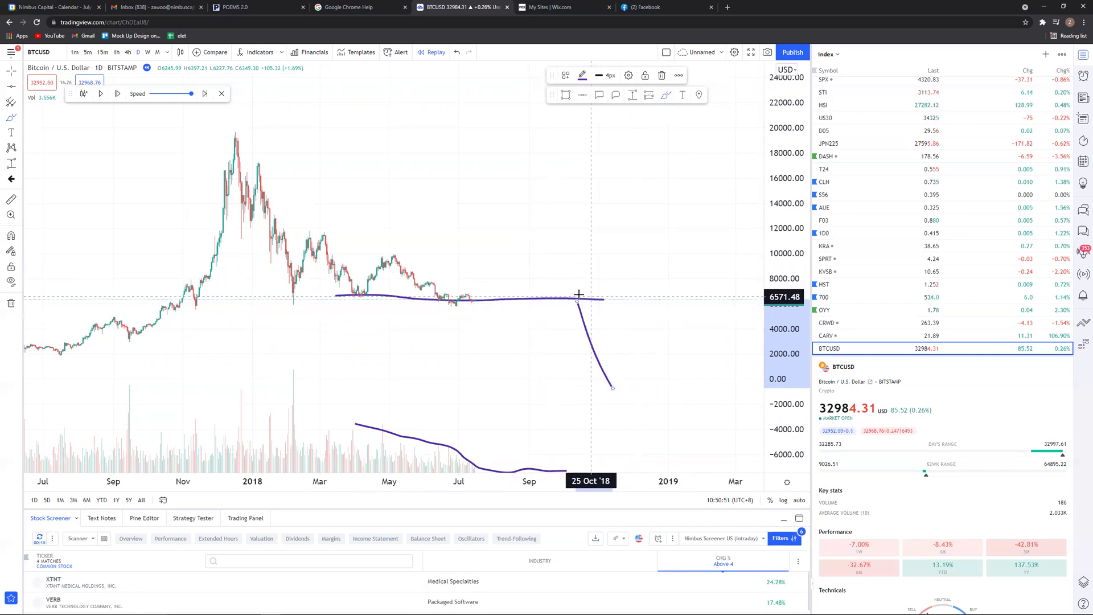
pyautogui.moveTo(578, 294); pyautogui.dragTo(649, 171)
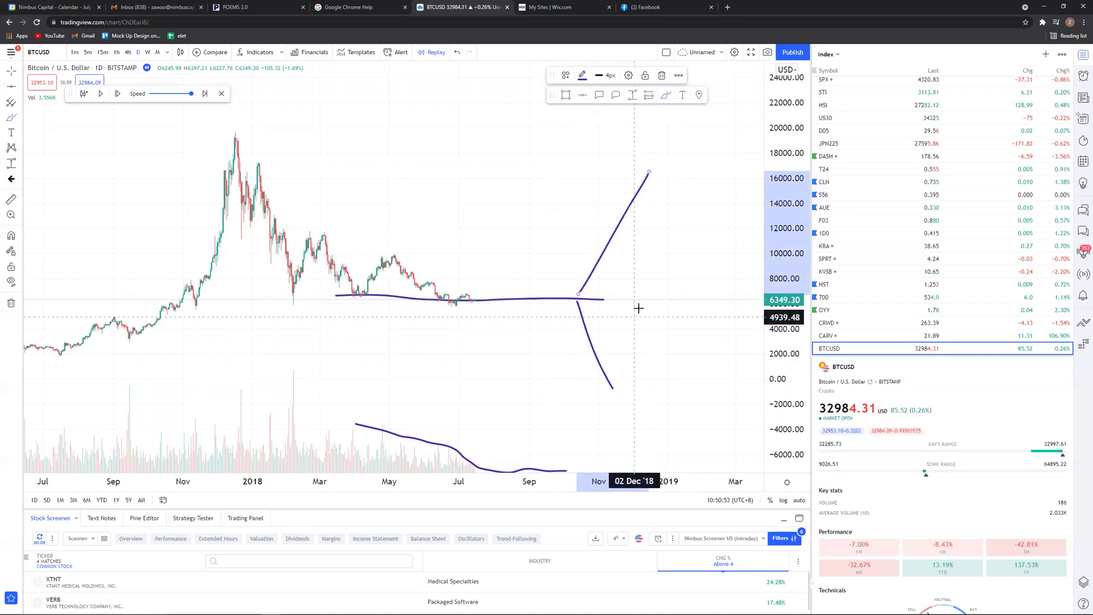
pyautogui.moveTo(477, 304)
pyautogui.mouseDown()
pyautogui.moveTo(475, 296)
pyautogui.moveTo(549, 291)
pyautogui.moveTo(482, 306)
pyautogui.mouseUp()
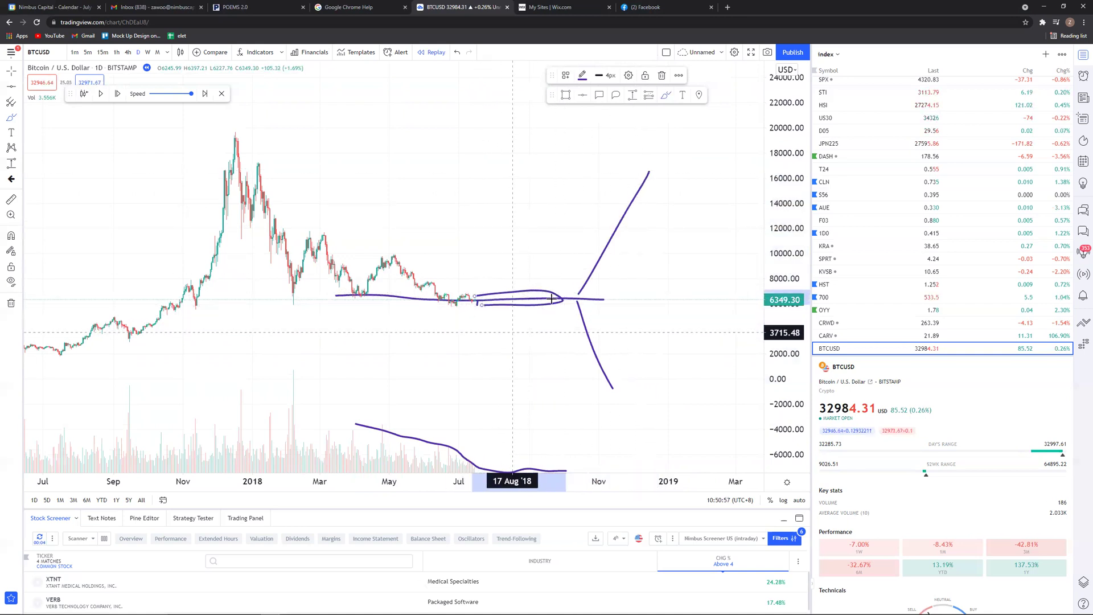
pyautogui.click(477, 356)
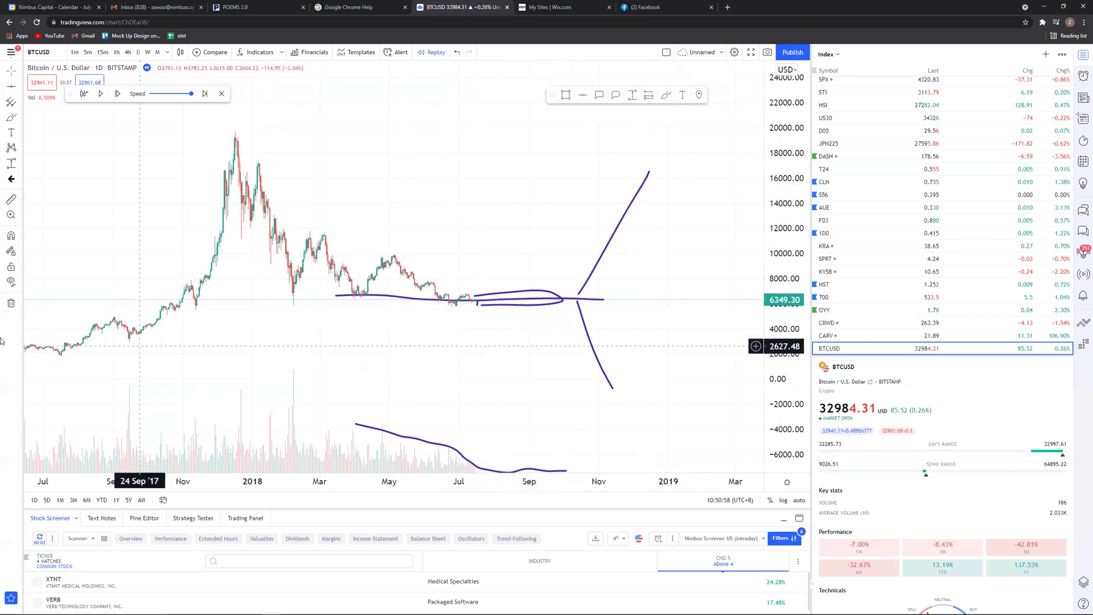
pyautogui.click(10, 304)
# - Brush a doubled, nearly flat path from the latest price and a falling line over the volume bars
pyautogui.click(11, 118)
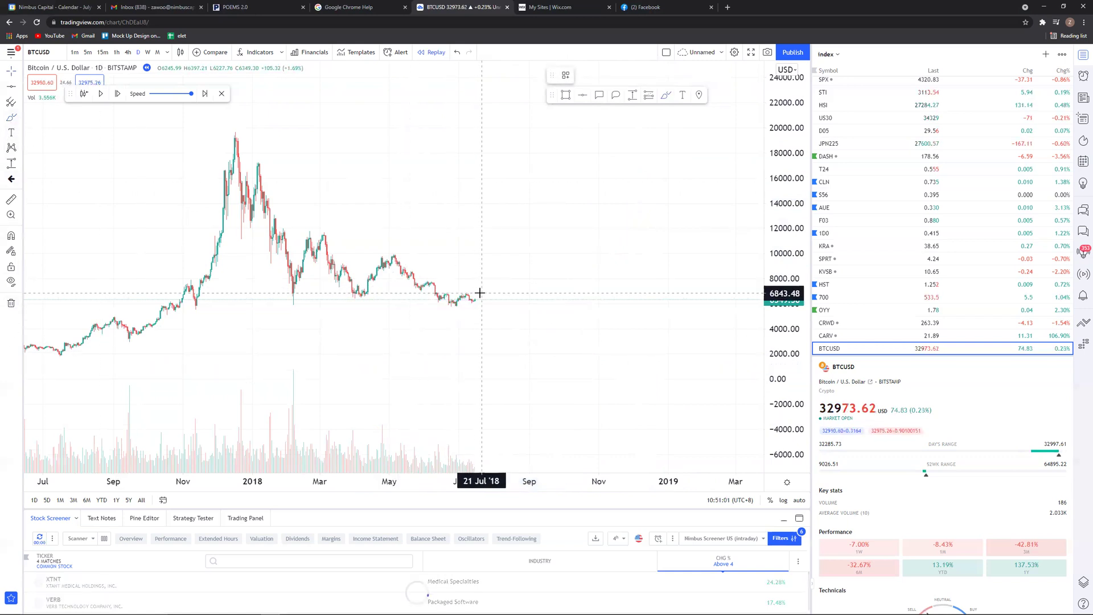
pyautogui.moveTo(478, 303); pyautogui.dragTo(578, 310)
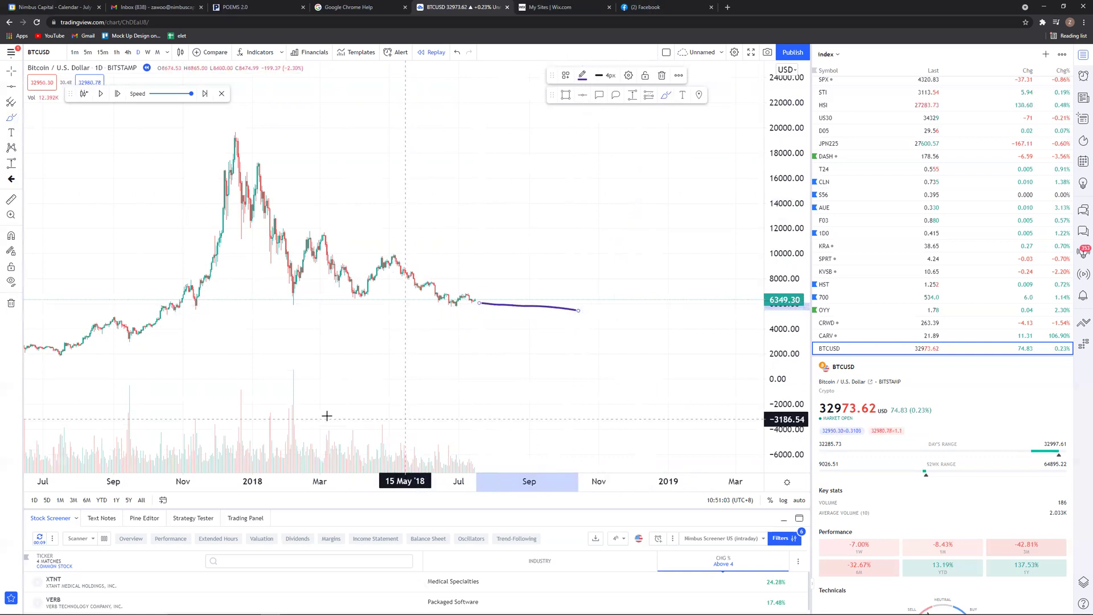
pyautogui.moveTo(476, 303); pyautogui.dragTo(604, 311)
pyautogui.moveTo(338, 419); pyautogui.dragTo(580, 470)
pyautogui.moveTo(504, 393); pyautogui.dragTo(447, 369)
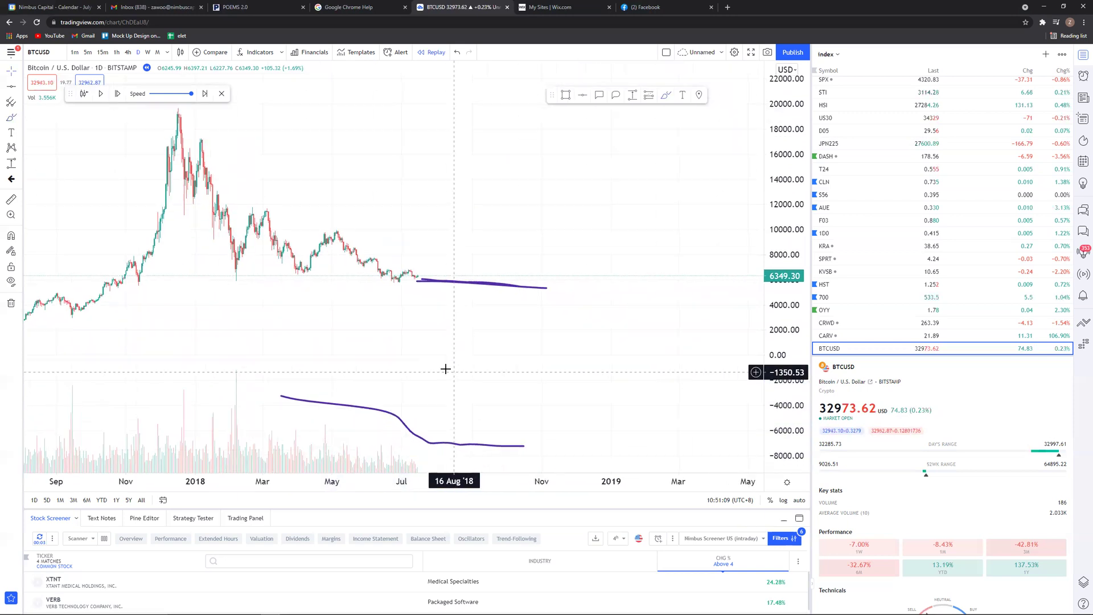
# - Clear the drawings and play the bar replay forward, pausing it in October 2018
pyautogui.click(101, 93)
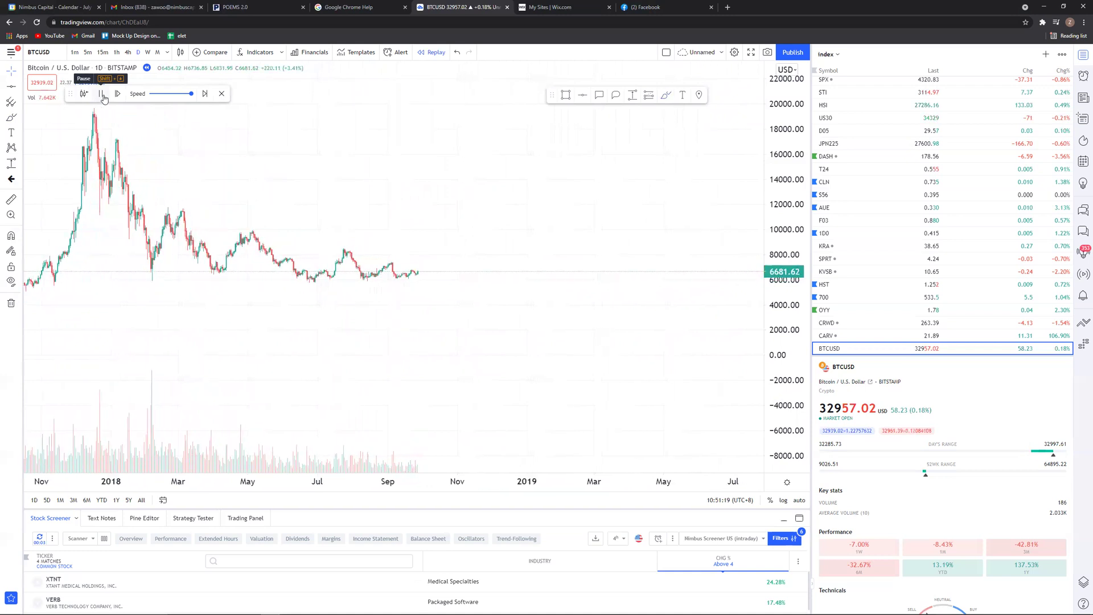
pyautogui.click(104, 99)
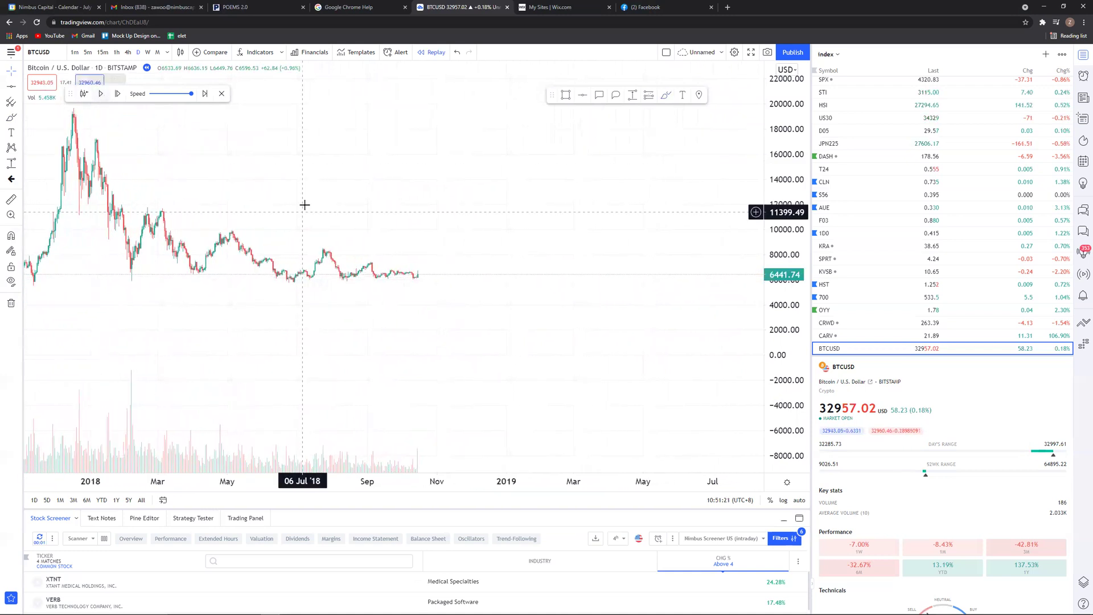
pyautogui.scroll(-5, 450, 334)
pyautogui.scroll(-7, 451, 335)
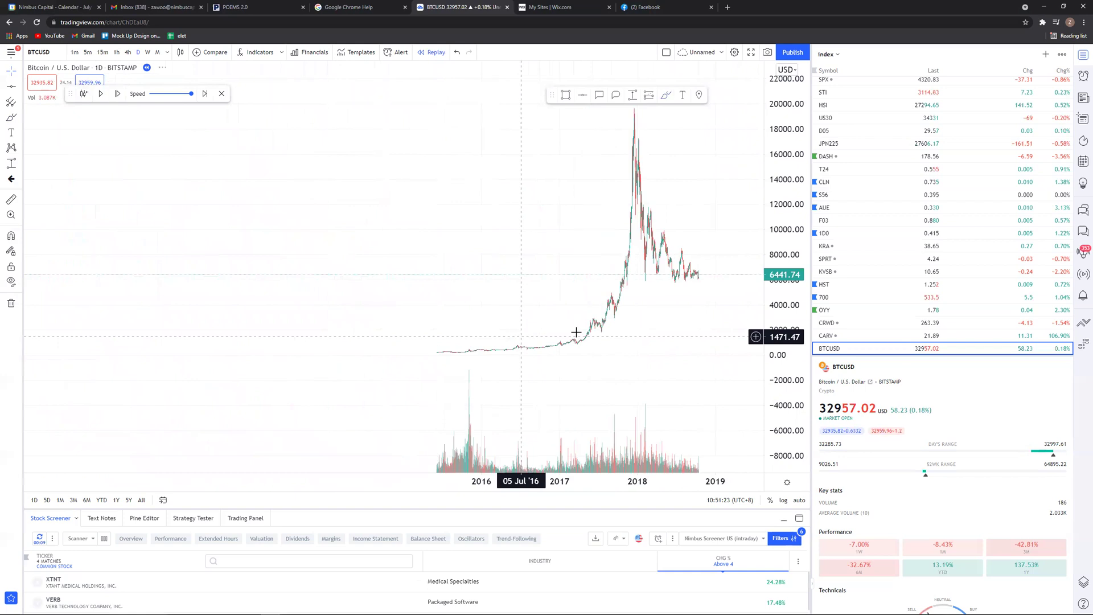
pyautogui.moveTo(712, 347); pyautogui.dragTo(635, 313)
pyautogui.scroll(9, 634, 350)
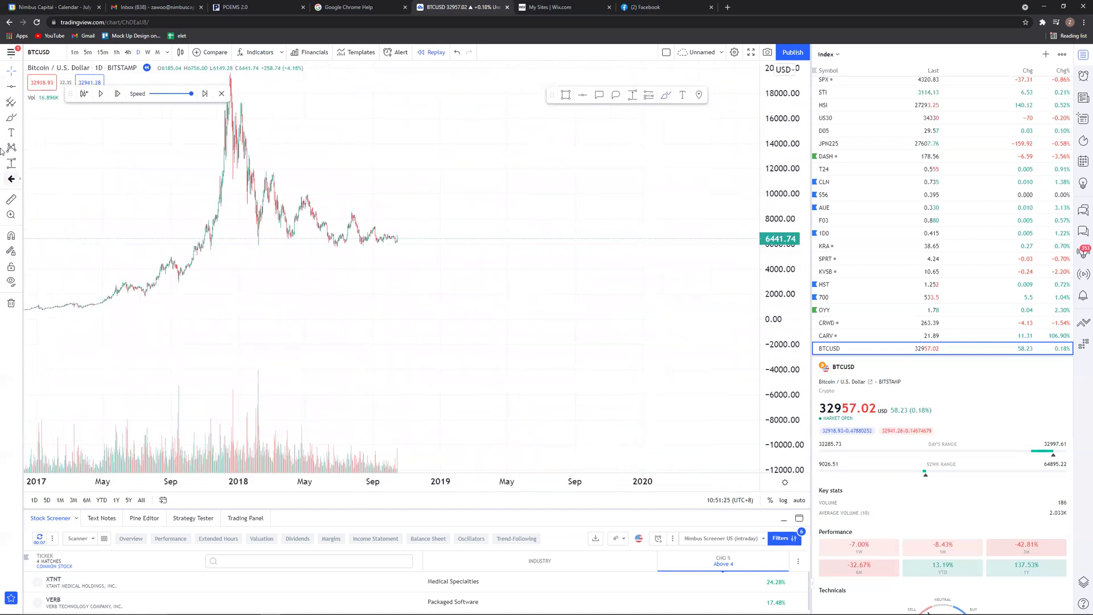
# - Brush a falling arrow over the volume and converging lines with a zigzag around the narrowing price, then remove all drawings
pyautogui.moveTo(303, 426)
pyautogui.mouseDown()
pyautogui.moveTo(392, 460)
pyautogui.moveTo(383, 443)
pyautogui.mouseUp()
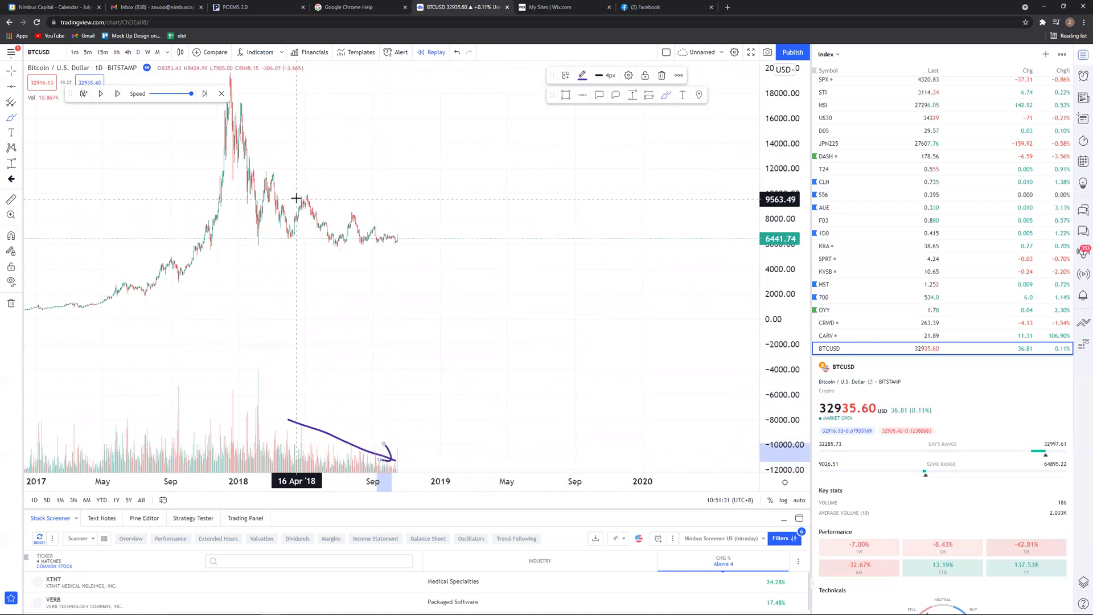
pyautogui.moveTo(299, 199); pyautogui.dragTo(401, 238)
pyautogui.moveTo(325, 246); pyautogui.dragTo(429, 248)
pyautogui.moveTo(357, 236); pyautogui.dragTo(442, 243)
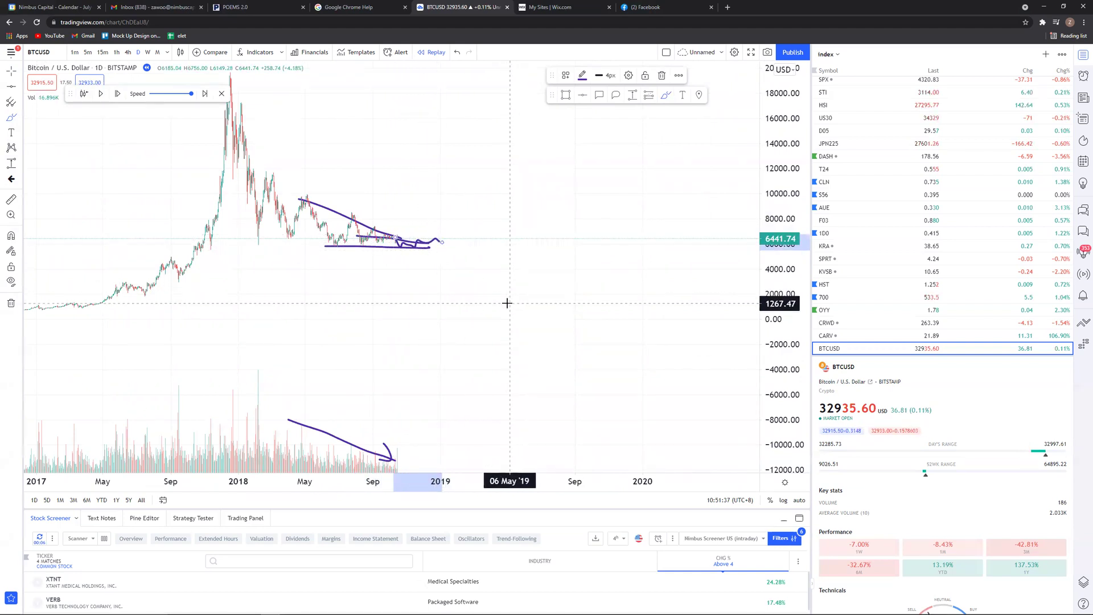
pyautogui.click(11, 303)
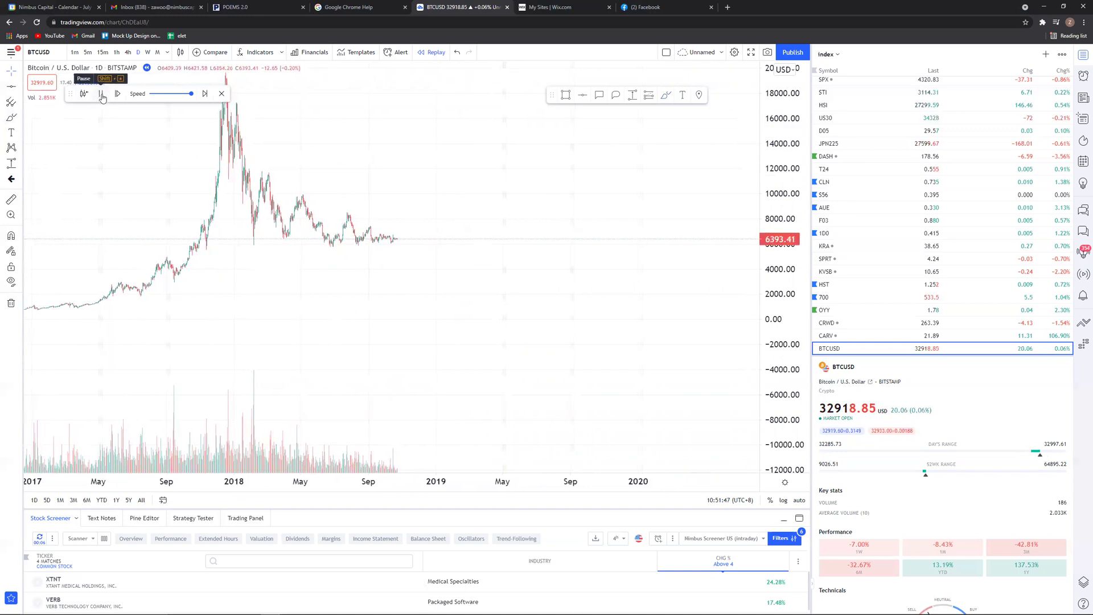
# - Pause the advancing replay in early November 2018, then circle the latest price and volume and brush a falling volume line
pyautogui.click(102, 95)
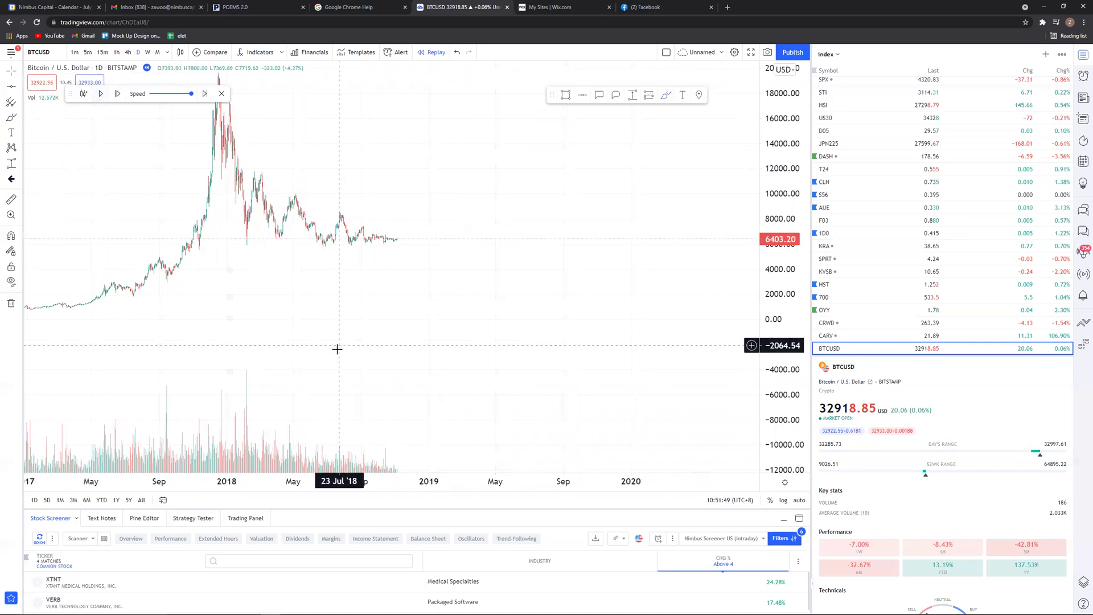
pyautogui.moveTo(386, 237); pyautogui.dragTo(389, 238)
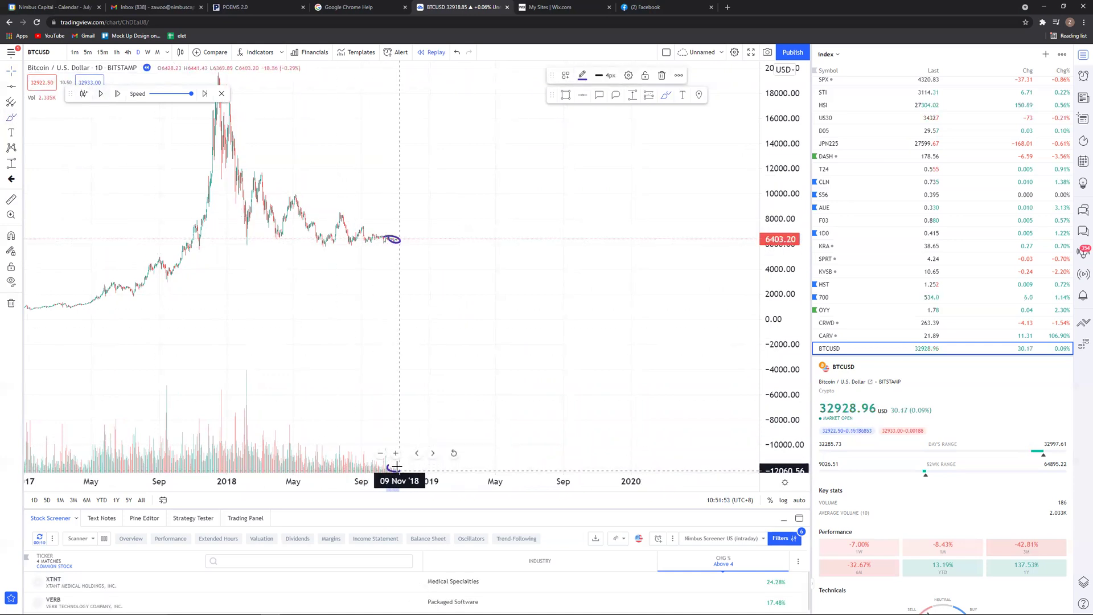
pyautogui.moveTo(271, 427); pyautogui.dragTo(391, 460)
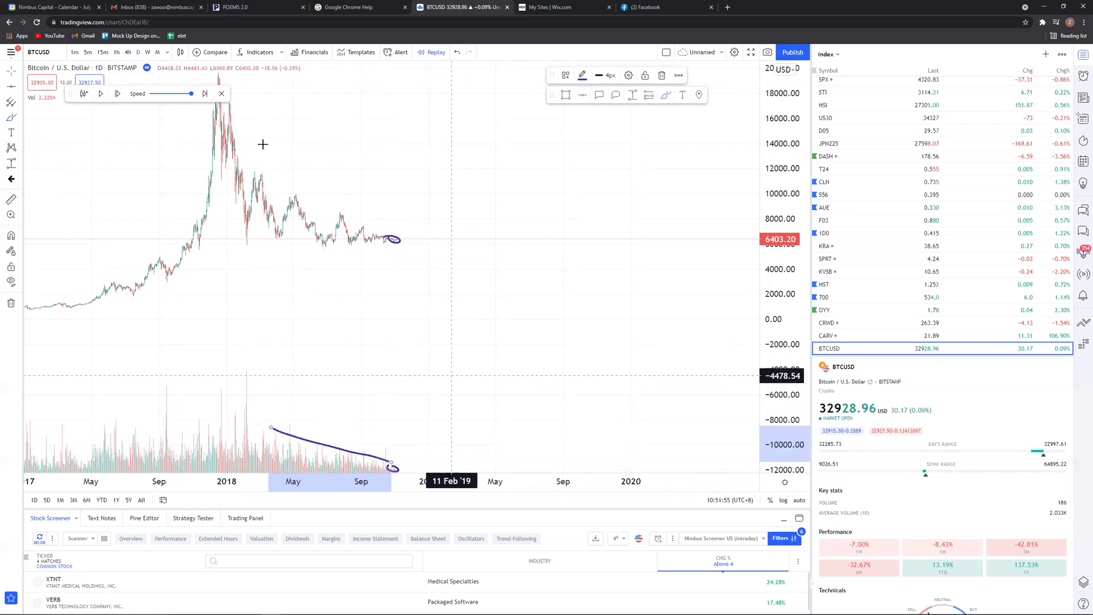
# - Play the replay through the sharp drop in November 2018, pause it, and remove all drawings
pyautogui.click(100, 94)
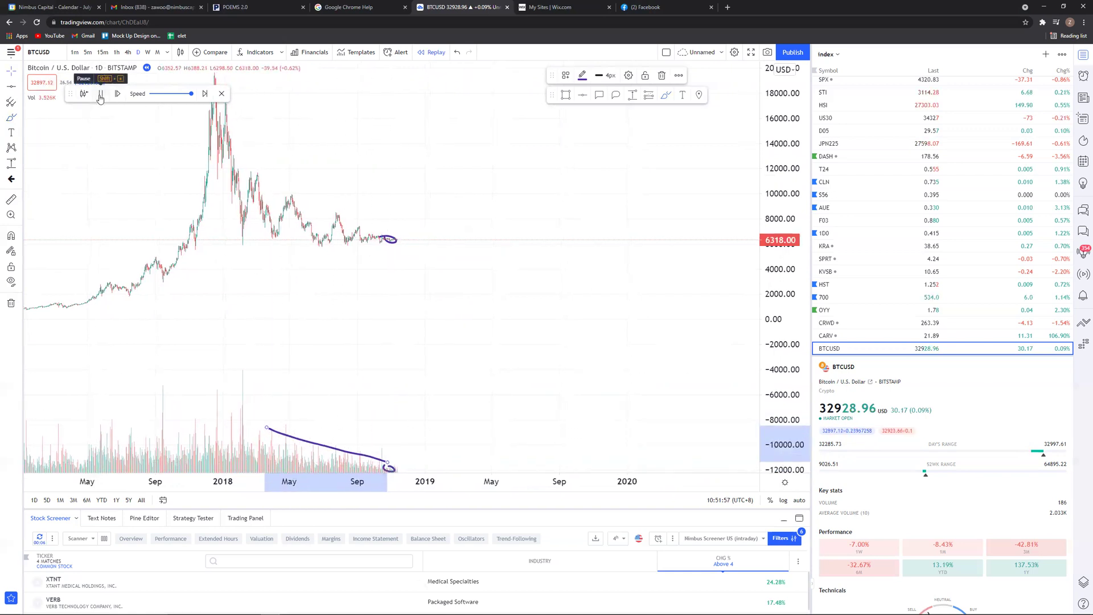
pyautogui.click(100, 94)
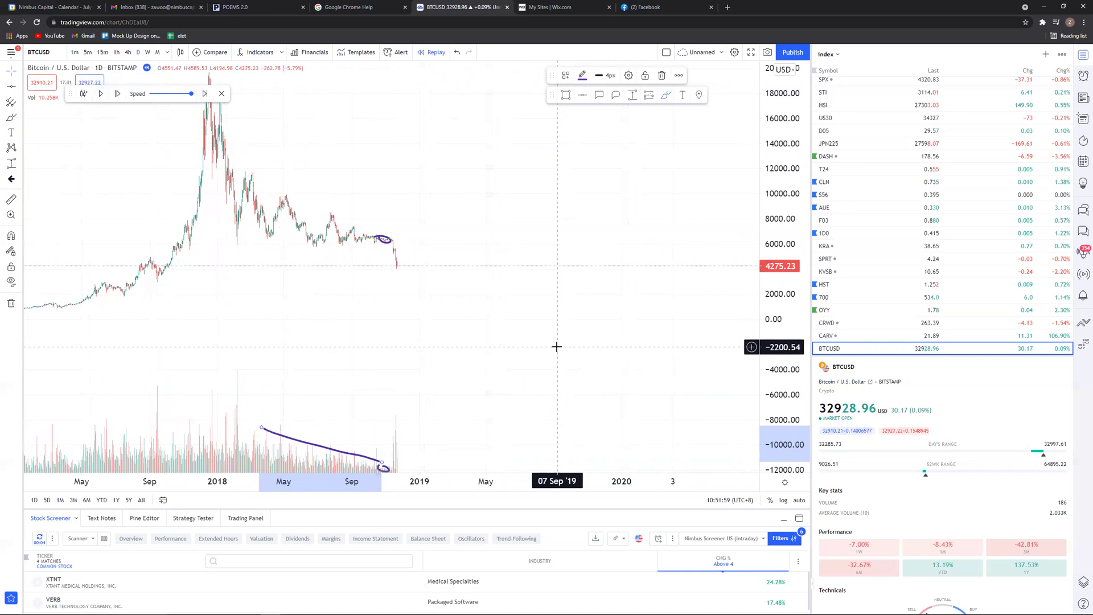
pyautogui.click(11, 303)
# - Brush a circle around the November 2018 drop and a support line along the earlier lows near 6000
pyautogui.click(11, 117)
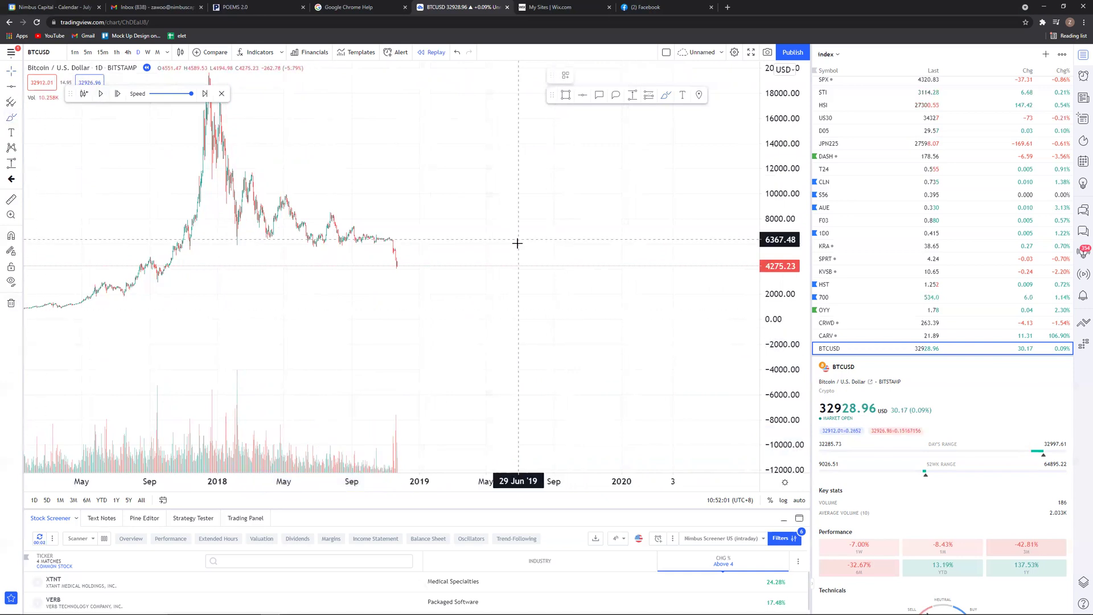
pyautogui.moveTo(392, 279); pyautogui.dragTo(405, 281)
pyautogui.moveTo(248, 245); pyautogui.dragTo(446, 247)
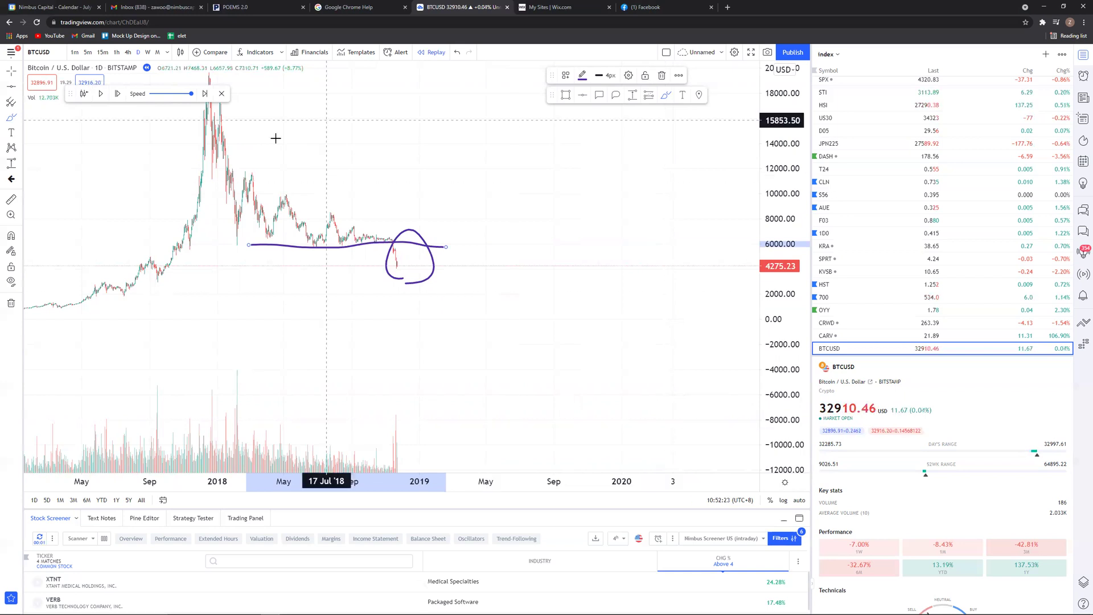
pyautogui.moveTo(400, 171); pyautogui.dragTo(471, 174)
pyautogui.moveTo(799, 364)
pyautogui.mouseDown()
pyautogui.moveTo(755, 193)
pyautogui.moveTo(726, 132)
pyautogui.mouseUp()
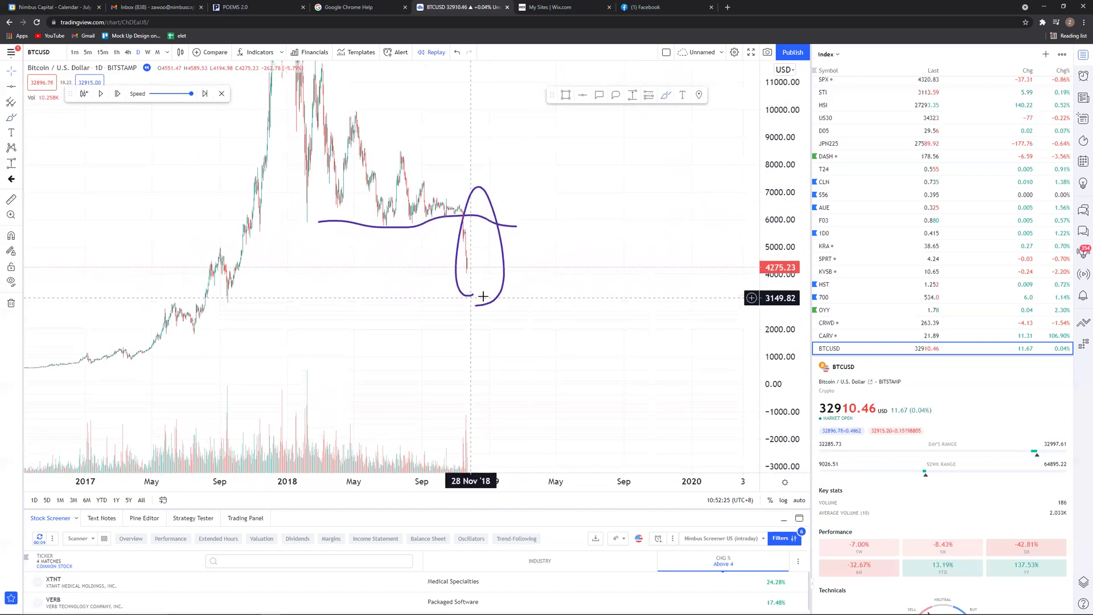
pyautogui.moveTo(483, 298); pyautogui.dragTo(716, 366)
pyautogui.scroll(8, 588, 376)
pyautogui.scroll(3, 393, 327)
pyautogui.moveTo(465, 340); pyautogui.dragTo(397, 356)
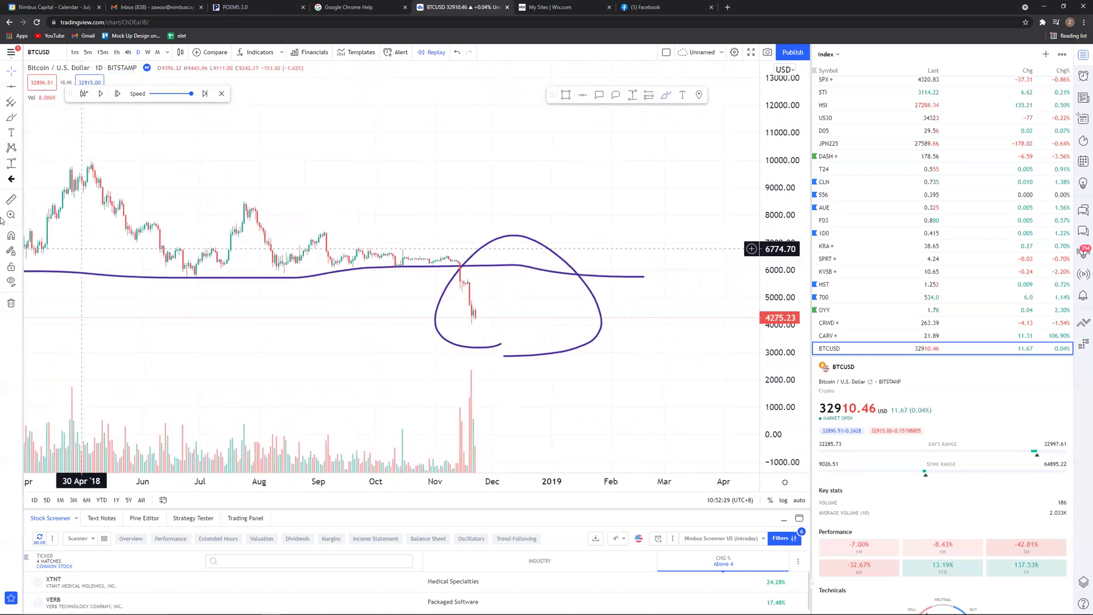
# - Remove the drawings and brush an arrow pointing at the November 2018 break below 6000
pyautogui.click(11, 303)
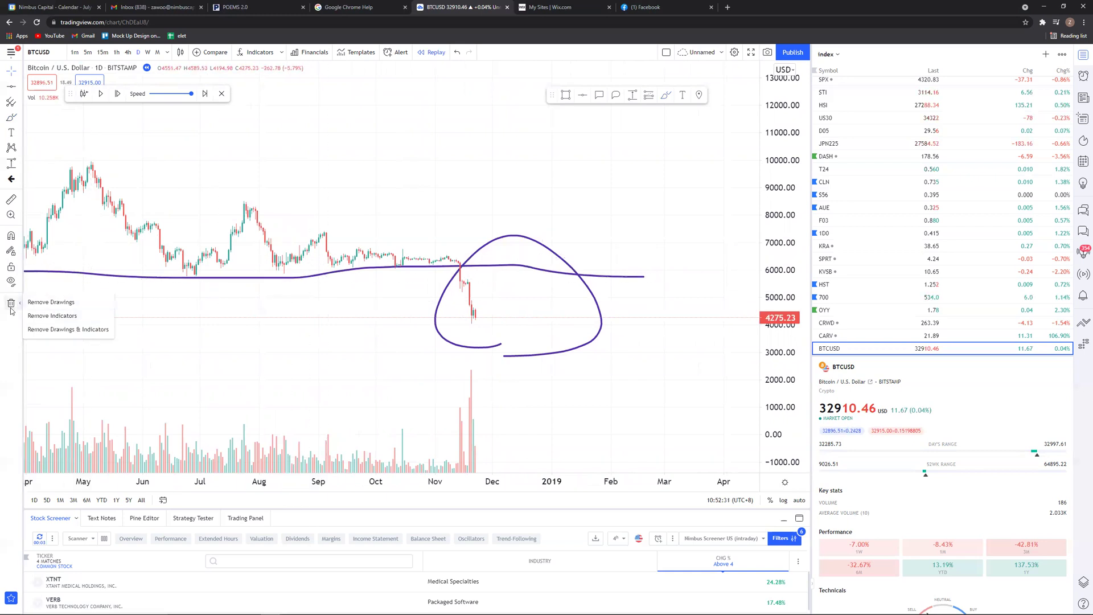
pyautogui.click(51, 302)
pyautogui.scroll(-3, 349, 281)
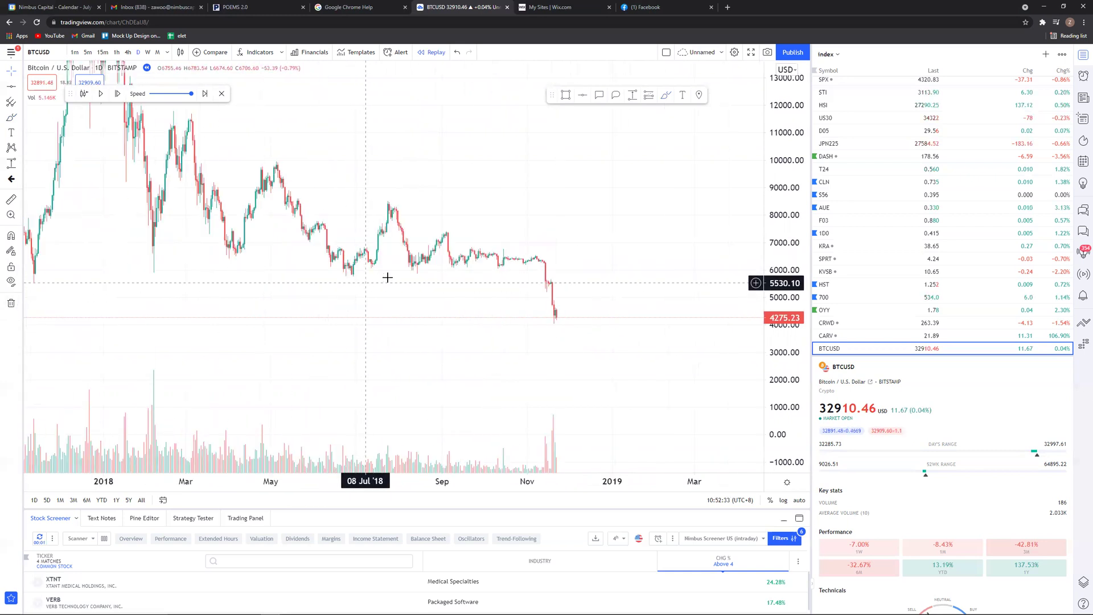
pyautogui.scroll(-3, 379, 270)
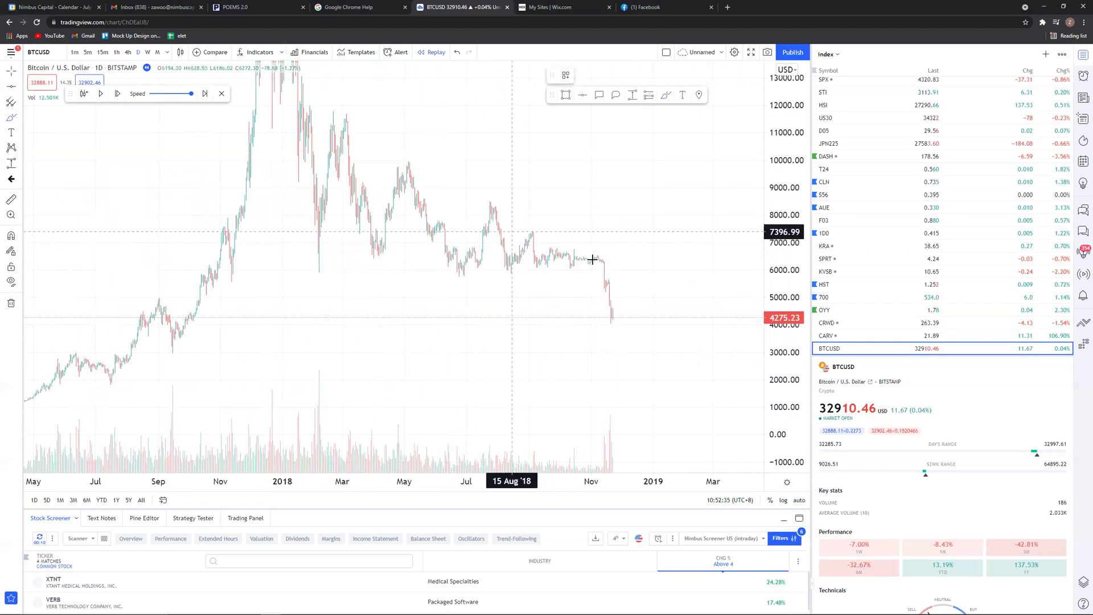
pyautogui.scroll(2, 604, 259)
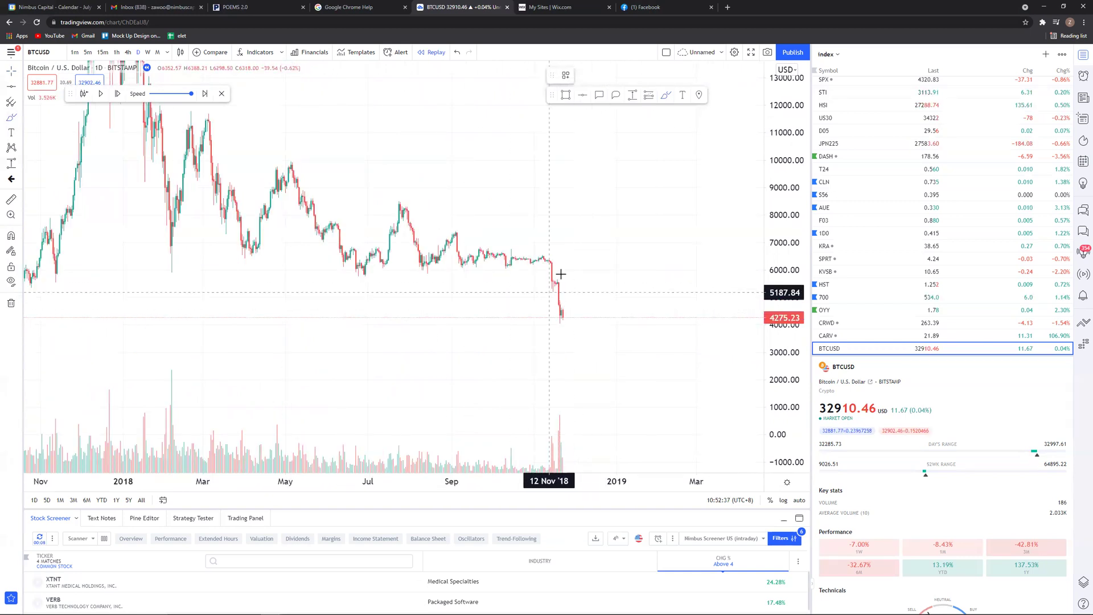
pyautogui.moveTo(605, 263)
pyautogui.mouseDown()
pyautogui.moveTo(562, 270)
pyautogui.moveTo(584, 277)
pyautogui.mouseUp()
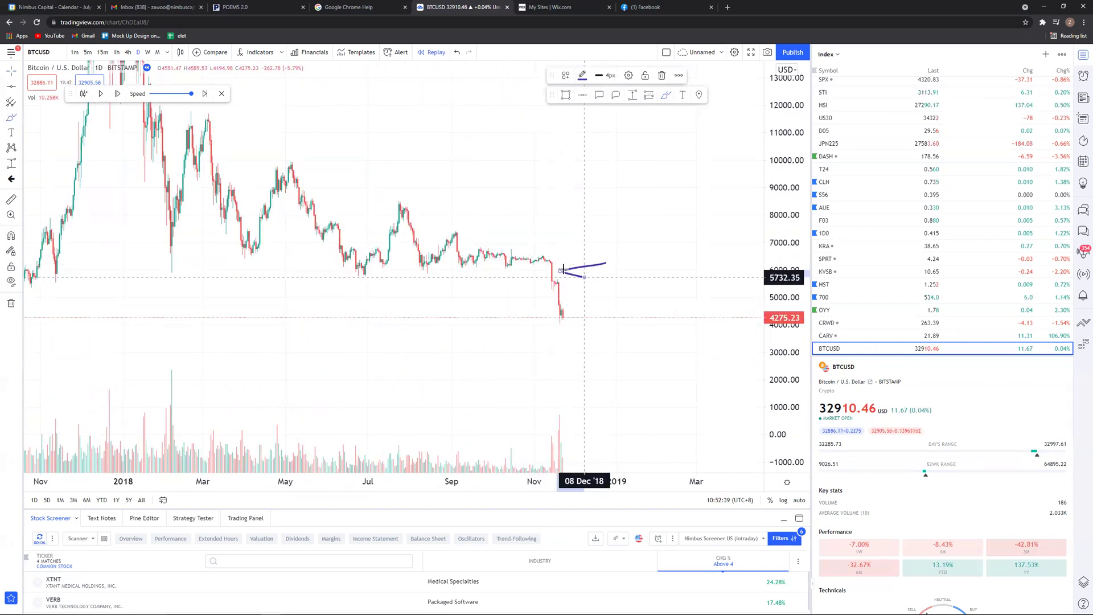
# - Brush a falling line over the 2018 volume bars, then circle the latest volume spike and point an arrow at it
pyautogui.scroll(-3, 508, 411)
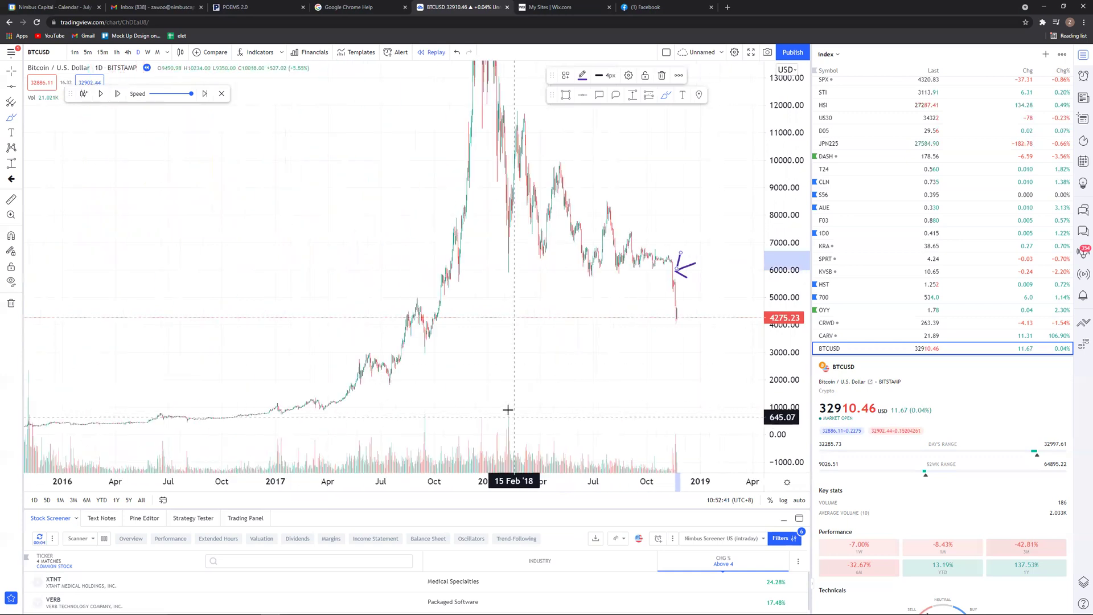
pyautogui.moveTo(513, 420)
pyautogui.mouseDown()
pyautogui.moveTo(669, 467)
pyautogui.moveTo(675, 452)
pyautogui.mouseUp()
pyautogui.moveTo(647, 403); pyautogui.dragTo(661, 435)
pyautogui.moveTo(649, 436); pyautogui.dragTo(658, 392)
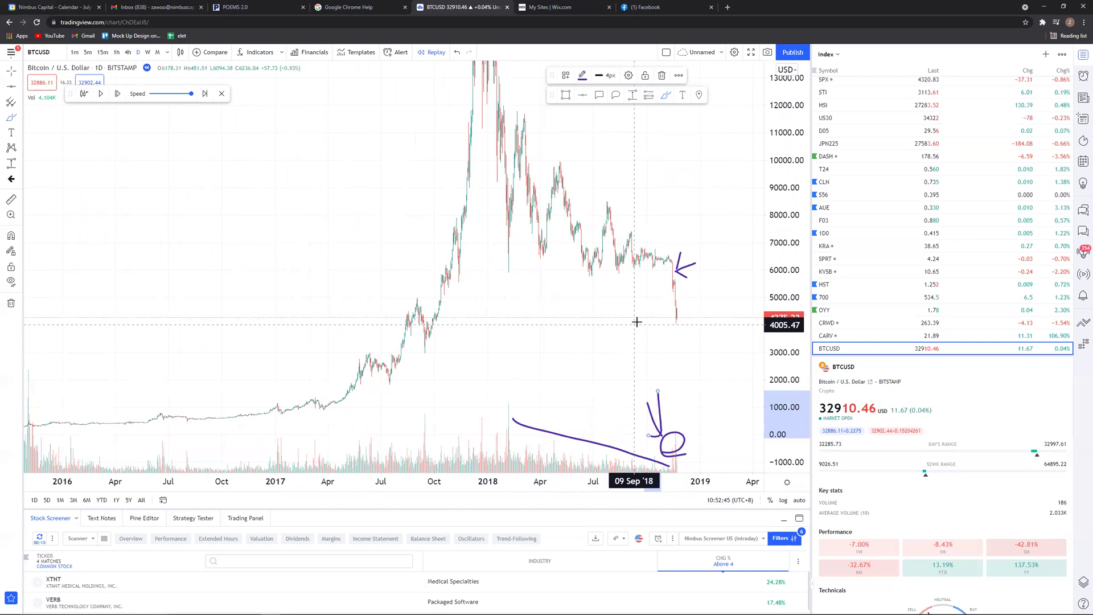
# - Brush a horizontal arrow pointing at the circled volume spike, then remove all drawings
pyautogui.moveTo(622, 434); pyautogui.dragTo(656, 444)
pyautogui.moveTo(653, 434); pyautogui.dragTo(644, 443)
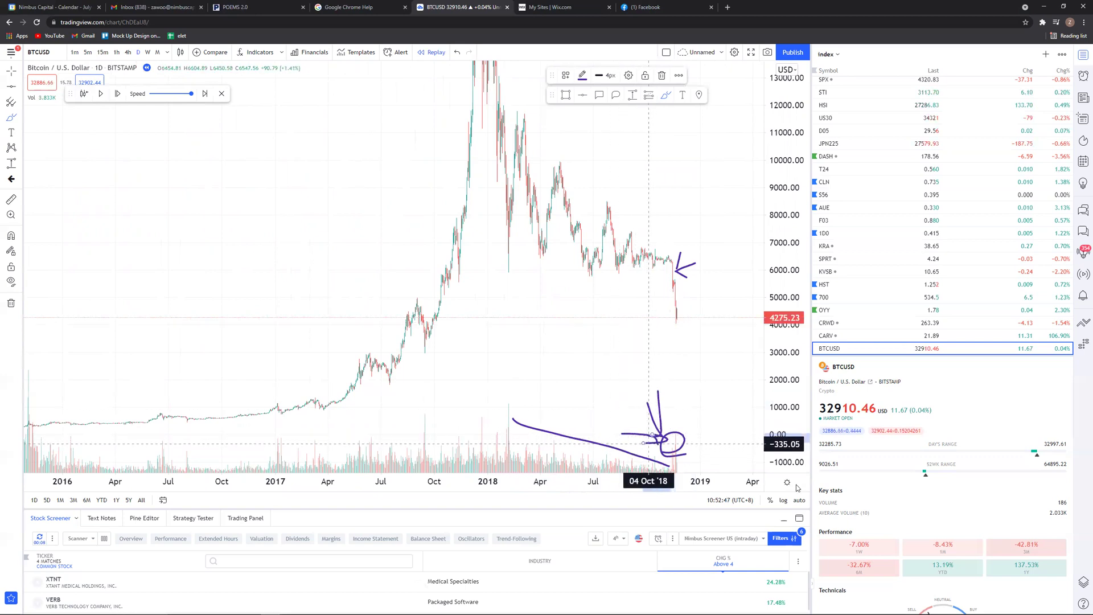
pyautogui.scroll(5, 510, 328)
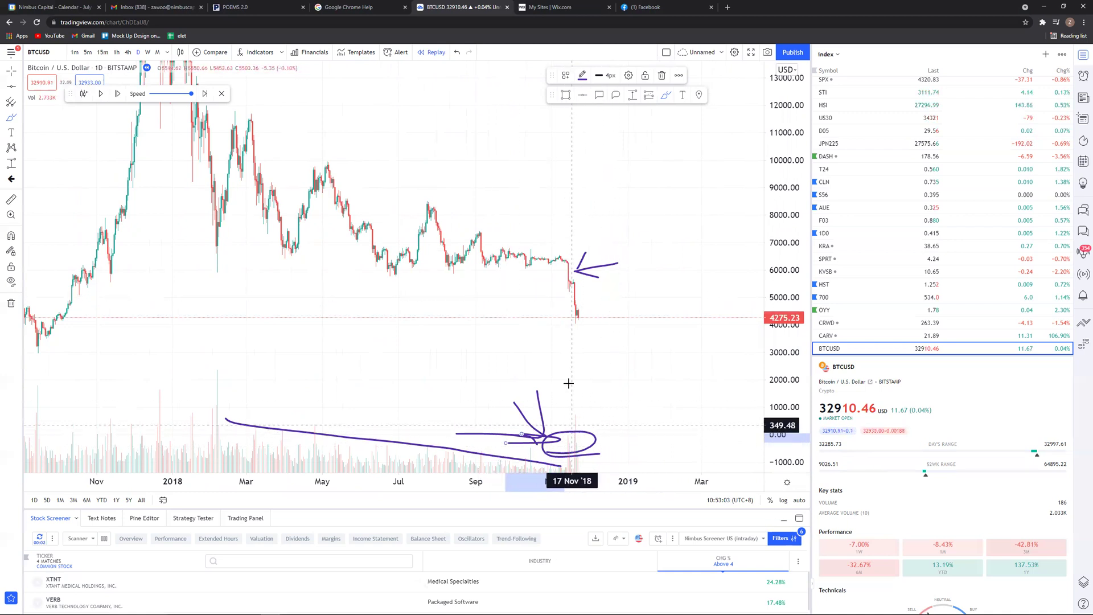
pyautogui.click(12, 304)
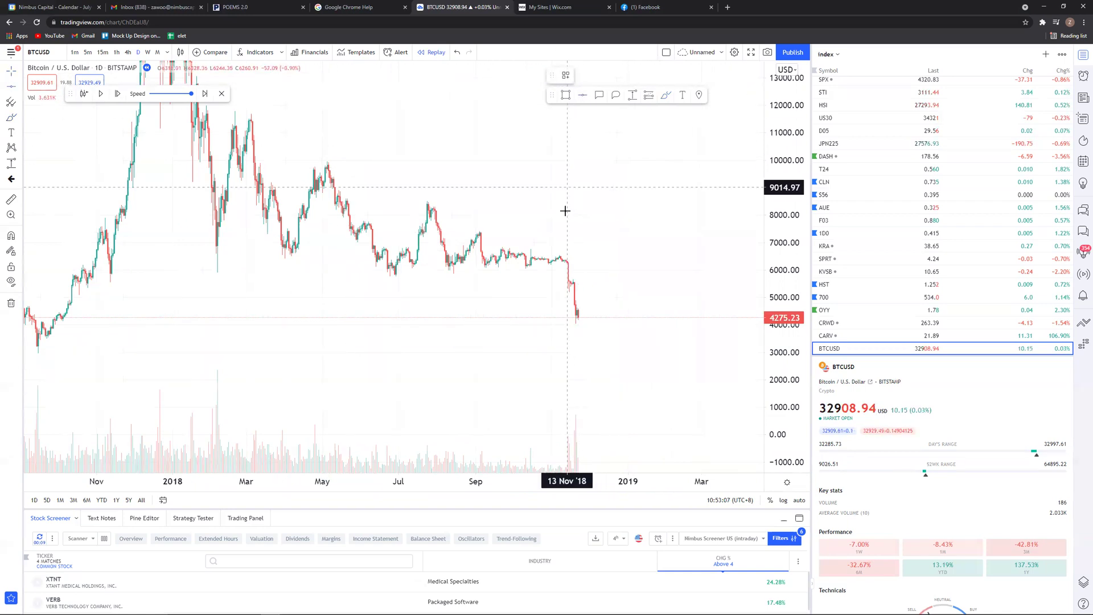
# - Place a horizontal line near 5650 and brush a circle and arrows at the November 2018 break and volume spike
pyautogui.hotkey('alt', 'h')
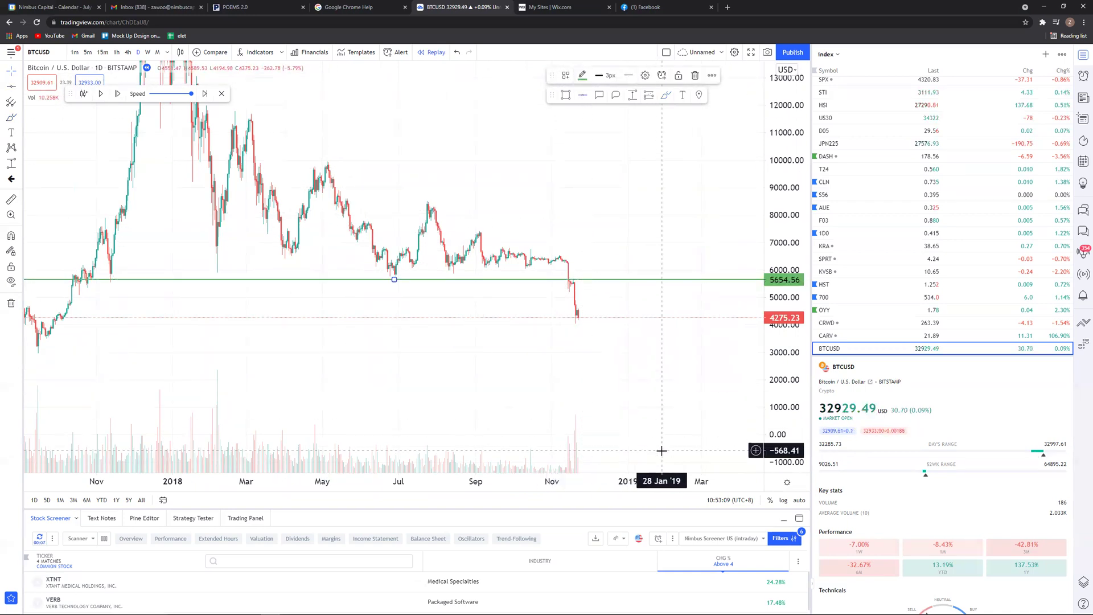
pyautogui.moveTo(569, 286); pyautogui.dragTo(597, 273)
pyautogui.moveTo(553, 425); pyautogui.dragTo(564, 448)
pyautogui.moveTo(543, 312)
pyautogui.mouseDown()
pyautogui.moveTo(561, 285)
pyautogui.moveTo(567, 317)
pyautogui.mouseUp()
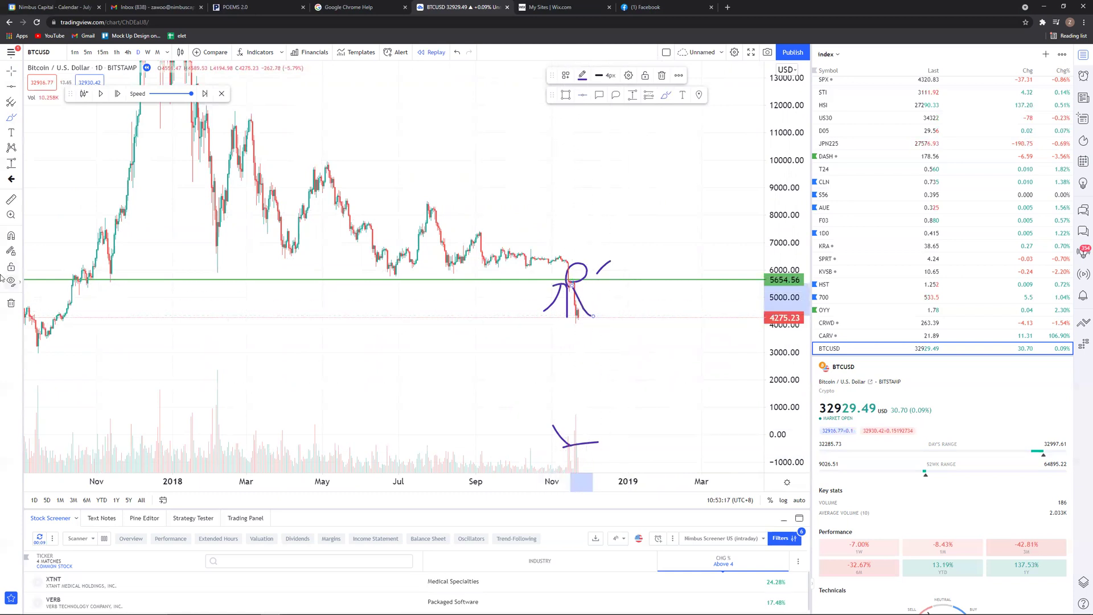
# - Remove the drawings and restart the replay from about 5 November 2018, before the drop
pyautogui.click(11, 302)
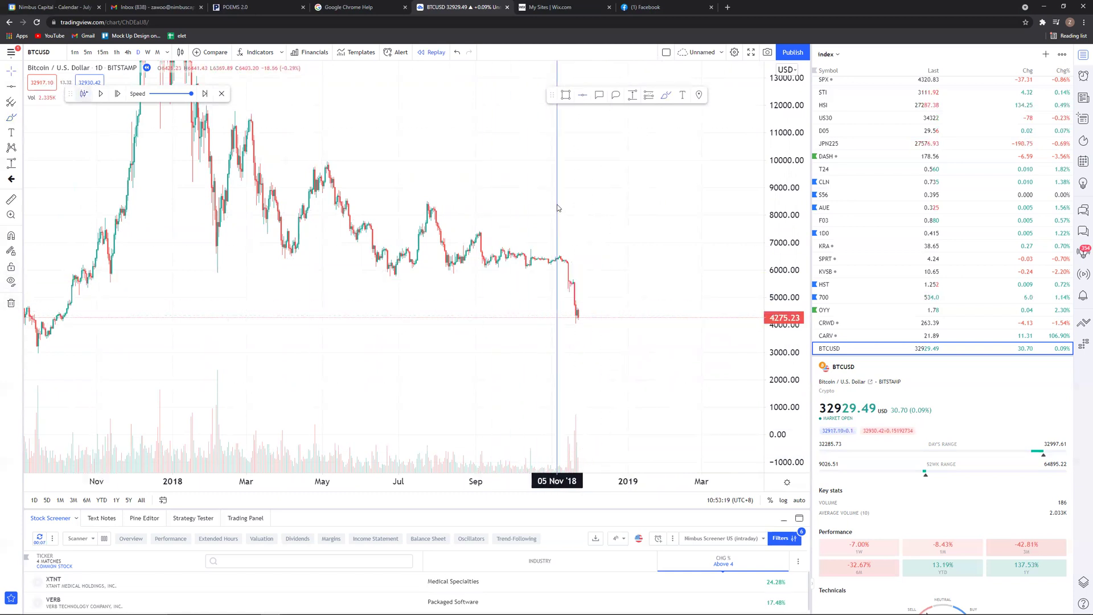
pyautogui.click(21, 118)
pyautogui.click(703, 248)
pyautogui.moveTo(643, 252)
pyautogui.mouseDown()
pyautogui.moveTo(454, 250)
pyautogui.moveTo(521, 239)
pyautogui.moveTo(516, 233)
pyautogui.moveTo(539, 272)
pyautogui.mouseUp()
# - Brush question marks beneath the narrow price range of autumn 2018
pyautogui.click(11, 118)
pyautogui.moveTo(448, 290); pyautogui.dragTo(484, 322)
pyautogui.click(486, 334)
pyautogui.moveTo(486, 279)
pyautogui.mouseDown()
pyautogui.moveTo(507, 296)
pyautogui.moveTo(506, 317)
pyautogui.moveTo(530, 320)
pyautogui.mouseUp()
pyautogui.click(517, 334)
pyautogui.click(538, 330)
pyautogui.moveTo(575, 279)
pyautogui.mouseDown()
pyautogui.moveTo(562, 315)
pyautogui.moveTo(569, 329)
pyautogui.mouseUp()
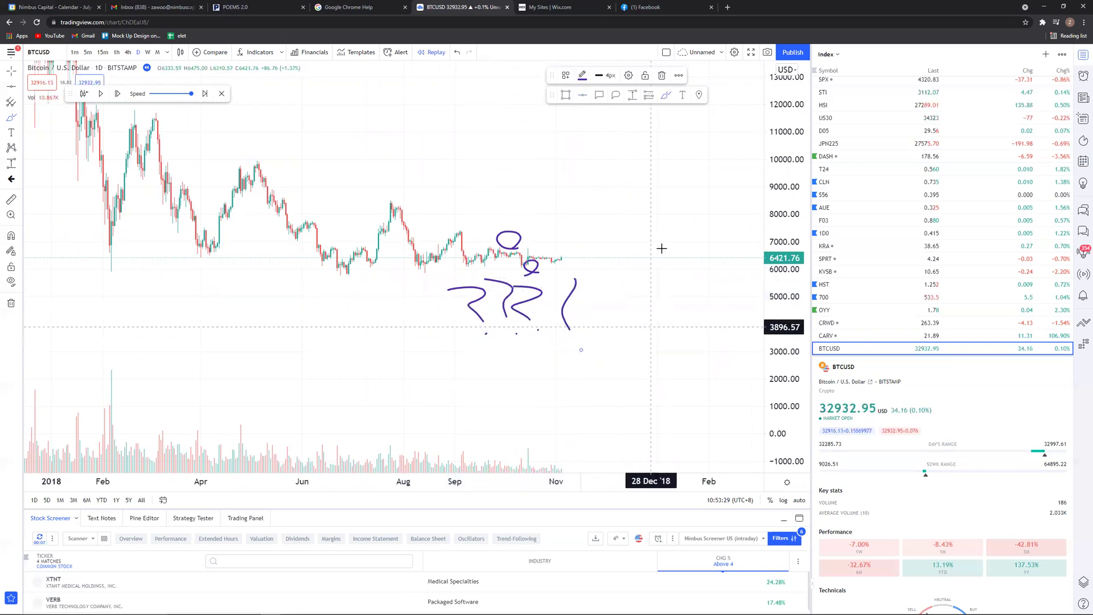
# - Clear the question marks and play the replay through the November 2018 drop
pyautogui.click(12, 305)
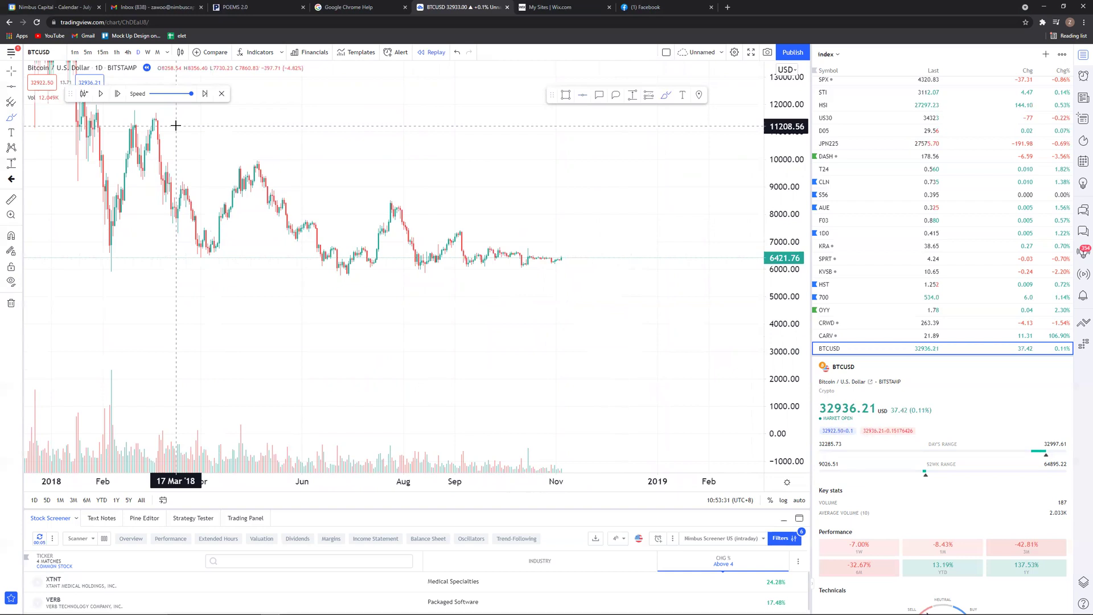
pyautogui.click(98, 98)
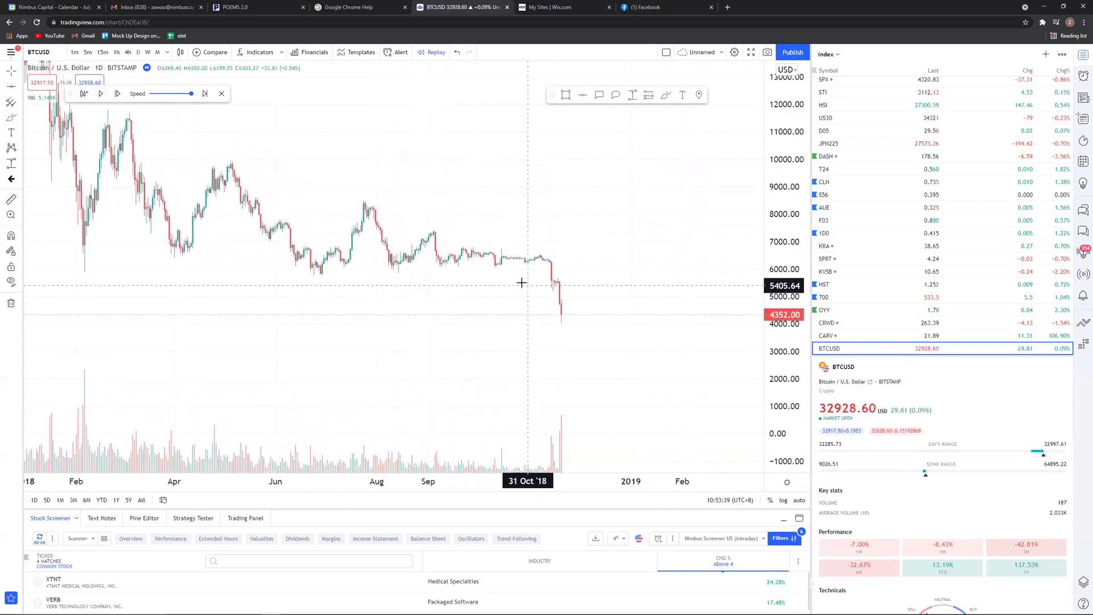
# - Brush a line across the November break, an arrow and box beneath the drop, and a rising price path to about 12000
pyautogui.moveTo(525, 282); pyautogui.dragTo(605, 288)
pyautogui.moveTo(479, 389)
pyautogui.mouseDown()
pyautogui.moveTo(538, 344)
pyautogui.moveTo(557, 397)
pyautogui.mouseUp()
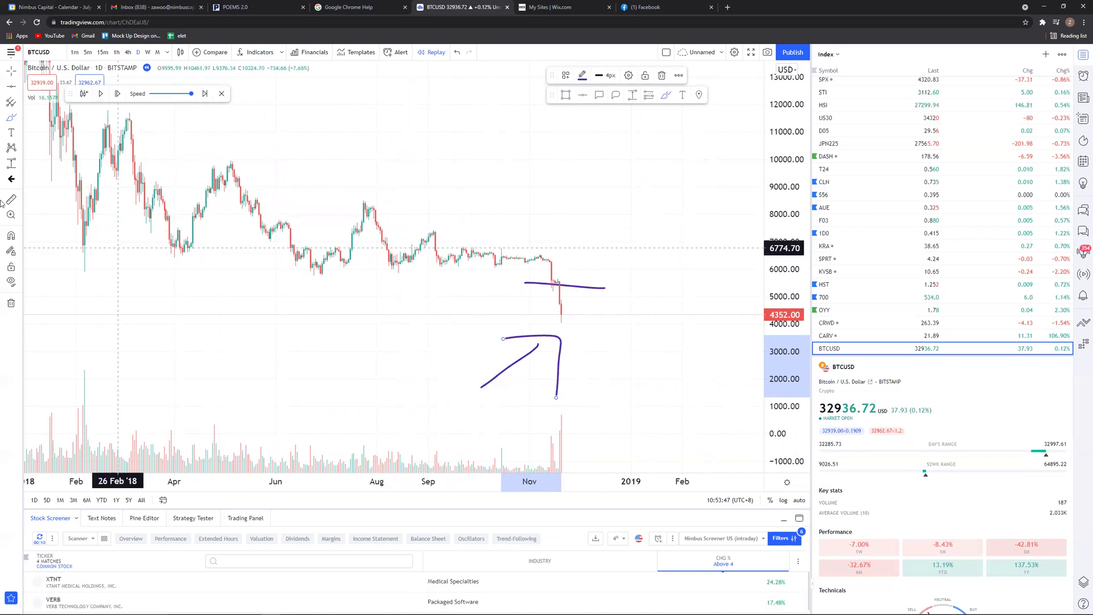
pyautogui.click(16, 118)
pyautogui.moveTo(546, 260); pyautogui.dragTo(579, 376)
pyautogui.moveTo(575, 328)
pyautogui.mouseDown()
pyautogui.moveTo(708, 326)
pyautogui.moveTo(741, 356)
pyautogui.moveTo(567, 378)
pyautogui.mouseUp()
pyautogui.moveTo(605, 340)
pyautogui.mouseDown()
pyautogui.moveTo(612, 373)
pyautogui.moveTo(652, 356)
pyautogui.mouseUp()
pyautogui.moveTo(566, 310); pyautogui.dragTo(661, 103)
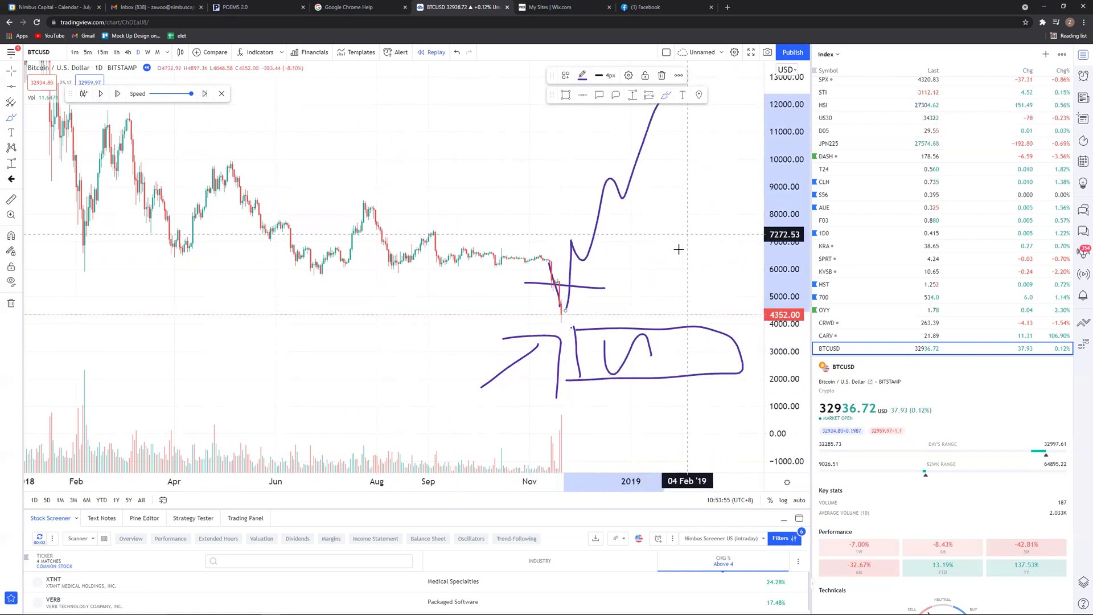
# - Clear the drawings, then brush a falling line over the 2018 volume and a support line near 6000 with the break circled
pyautogui.click(11, 303)
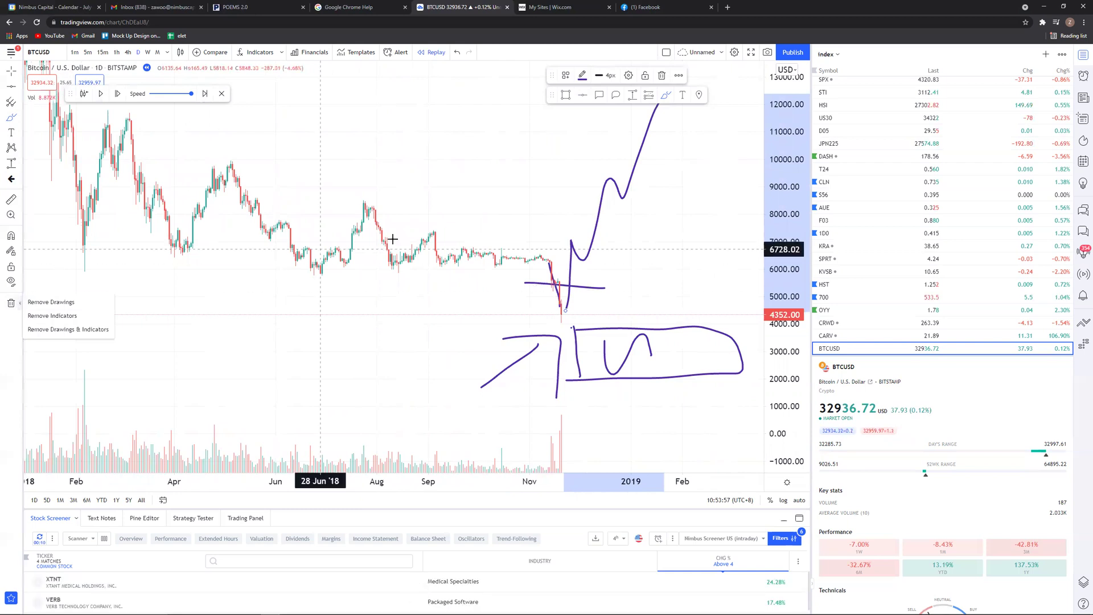
pyautogui.click(38, 302)
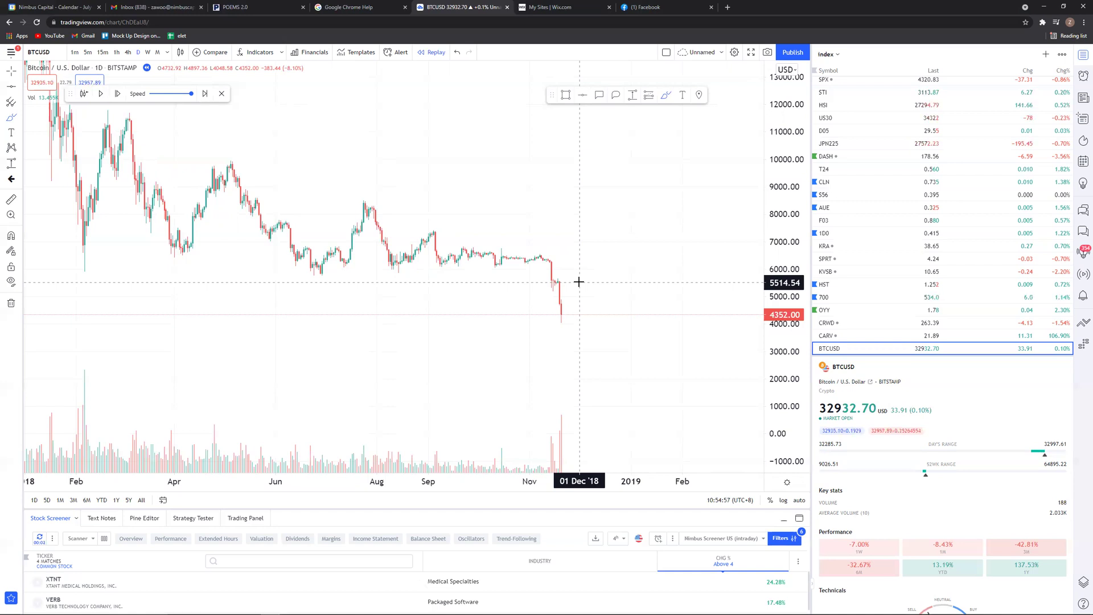
pyautogui.scroll(-10, 580, 282)
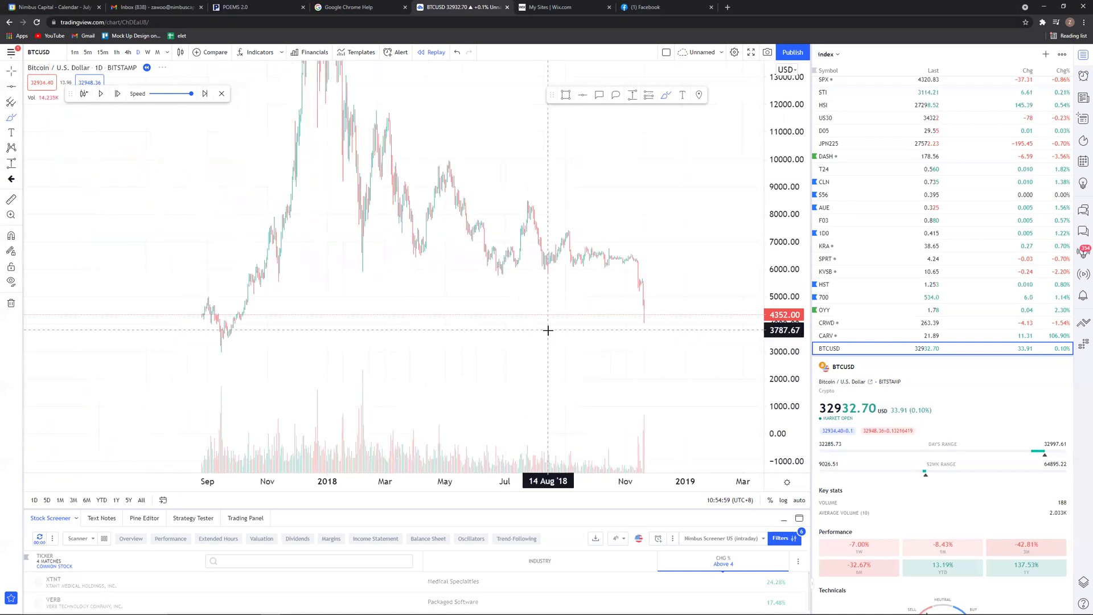
pyautogui.moveTo(446, 259); pyautogui.dragTo(321, 243)
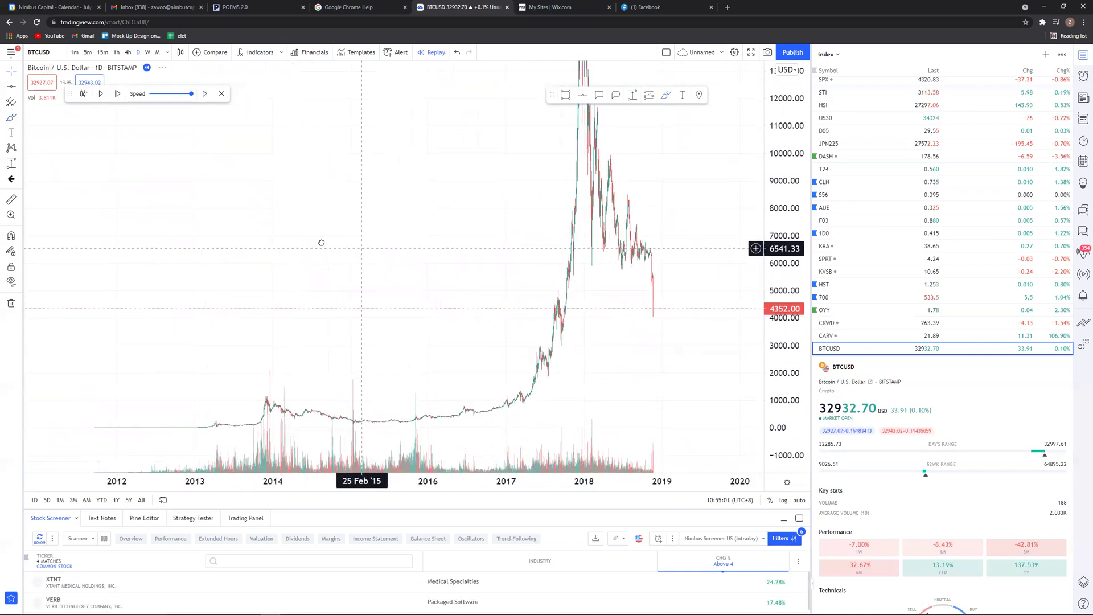
pyautogui.moveTo(687, 344); pyautogui.dragTo(497, 308)
pyautogui.click(11, 118)
pyautogui.moveTo(353, 446); pyautogui.dragTo(410, 469)
pyautogui.moveTo(350, 208)
pyautogui.mouseDown()
pyautogui.moveTo(443, 209)
pyautogui.moveTo(405, 203)
pyautogui.moveTo(412, 213)
pyautogui.mouseUp()
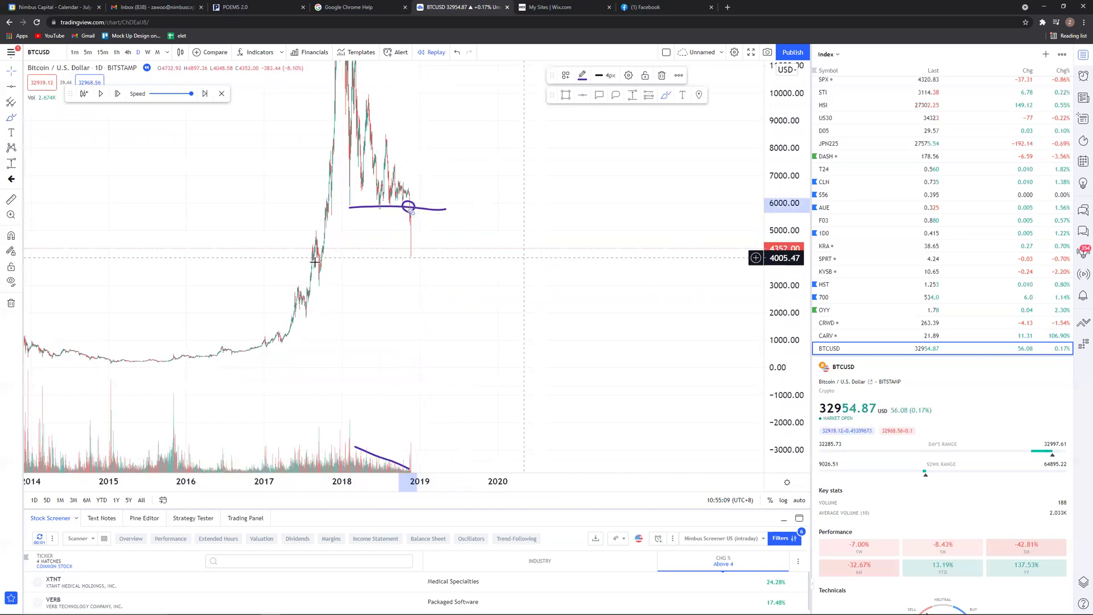
# - Remove the drawings and exit replay mode
pyautogui.scroll(5, 501, 342)
pyautogui.moveTo(339, 253); pyautogui.dragTo(491, 228)
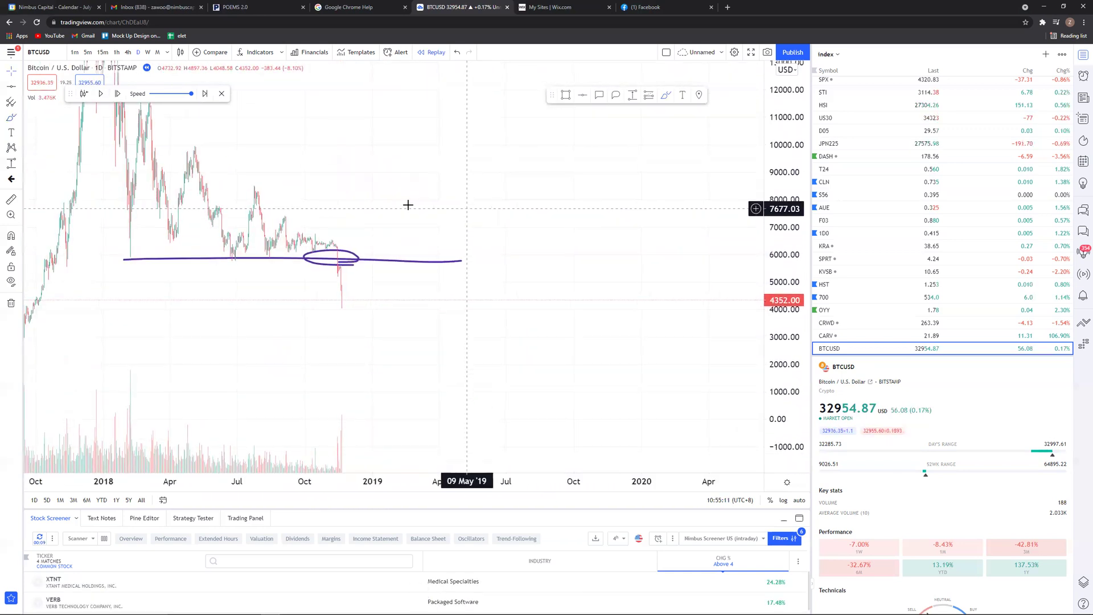
pyautogui.click(11, 303)
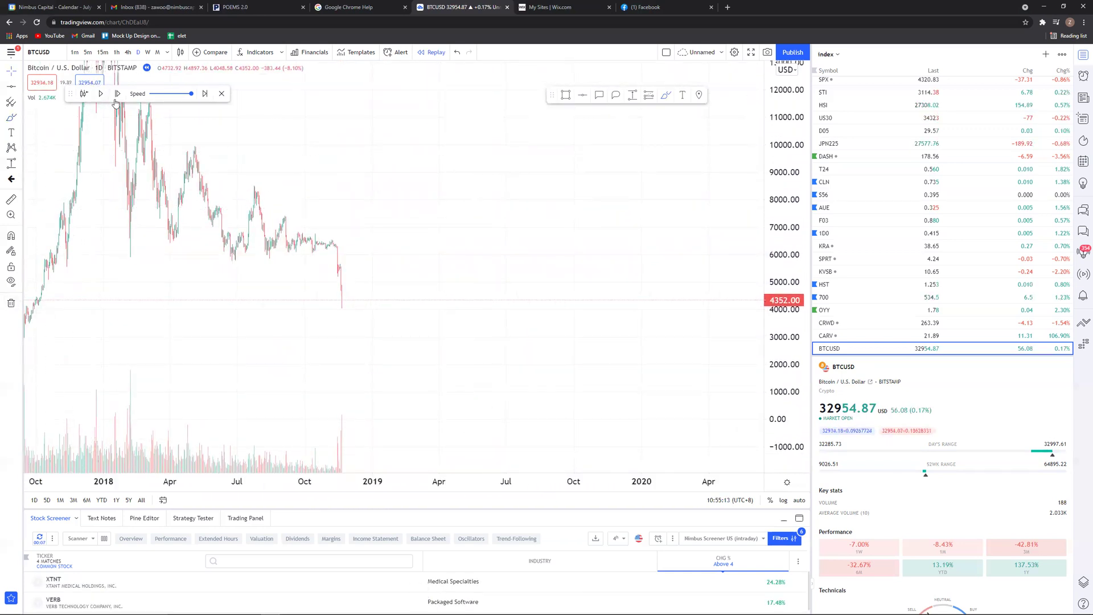
pyautogui.click(222, 94)
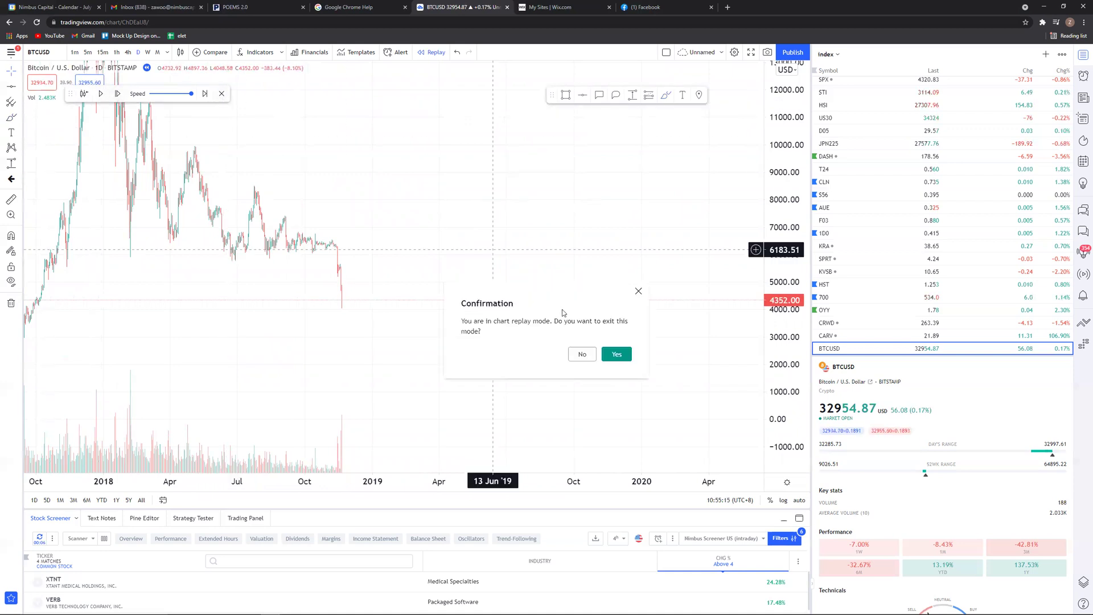
pyautogui.click(604, 353)
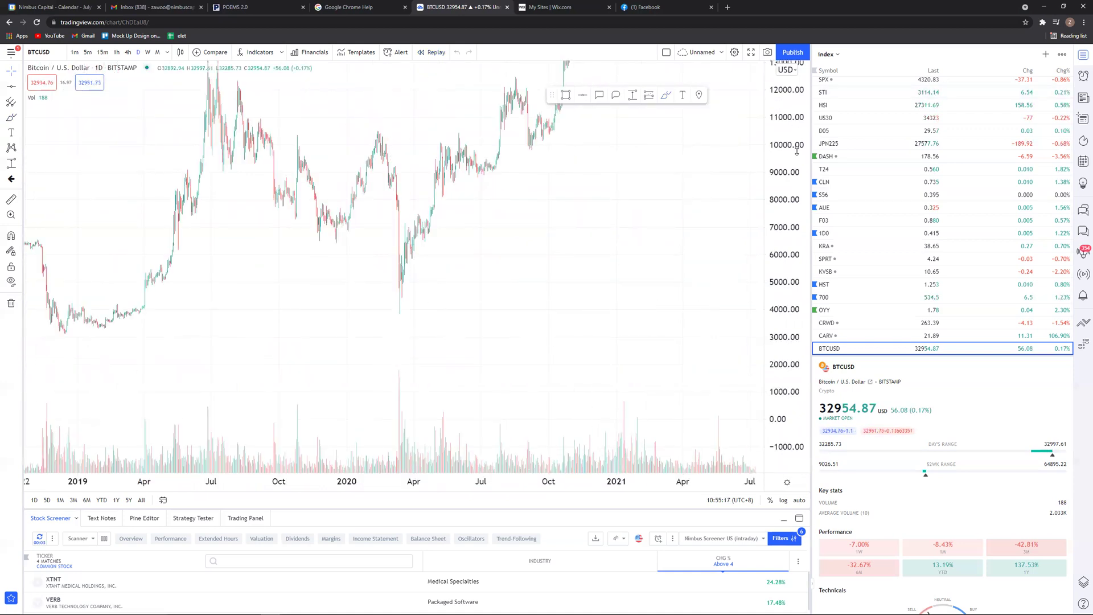
# - Start a new bar replay on the daily chart from 16 October 2020
pyautogui.rightClick(732, 419)
pyautogui.click(717, 363)
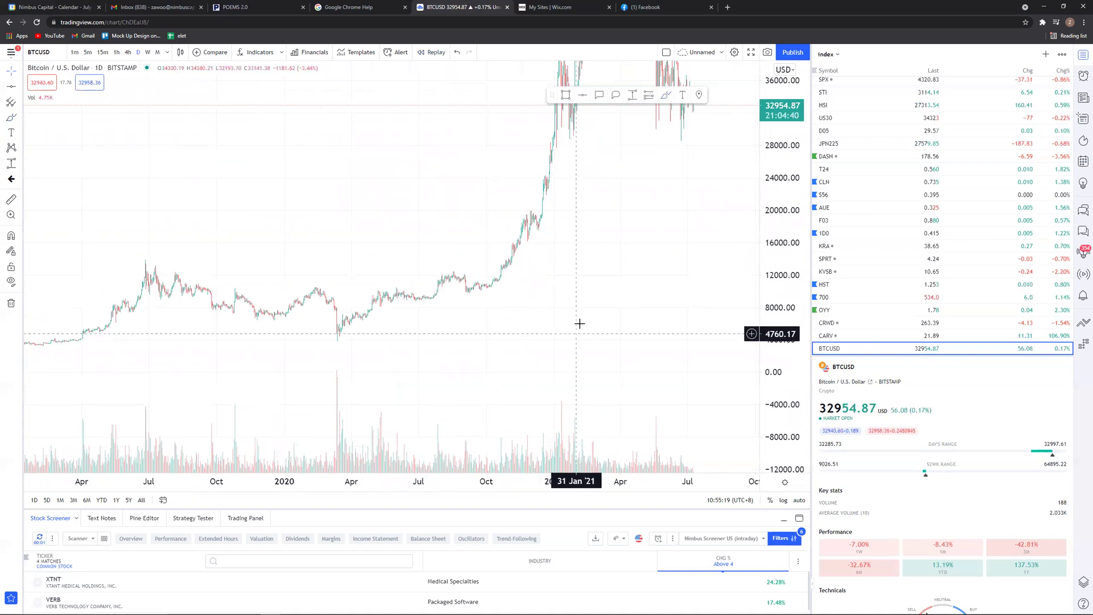
pyautogui.scroll(5, 542, 318)
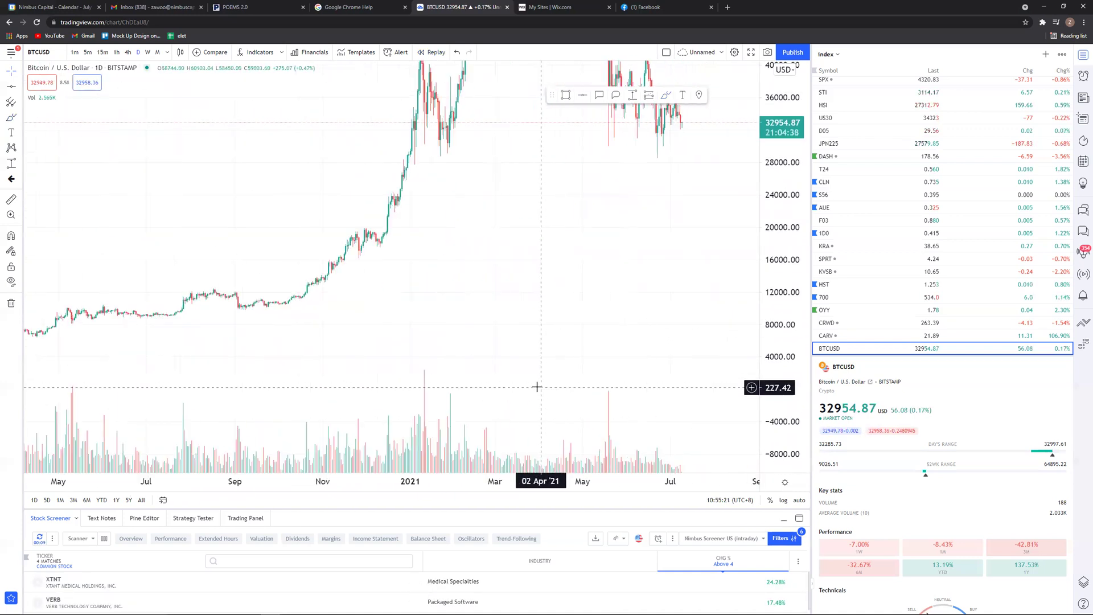
pyautogui.moveTo(588, 344); pyautogui.dragTo(589, 346)
pyautogui.moveTo(603, 303); pyautogui.dragTo(602, 308)
pyautogui.moveTo(763, 354); pyautogui.dragTo(763, 208)
pyautogui.click(434, 52)
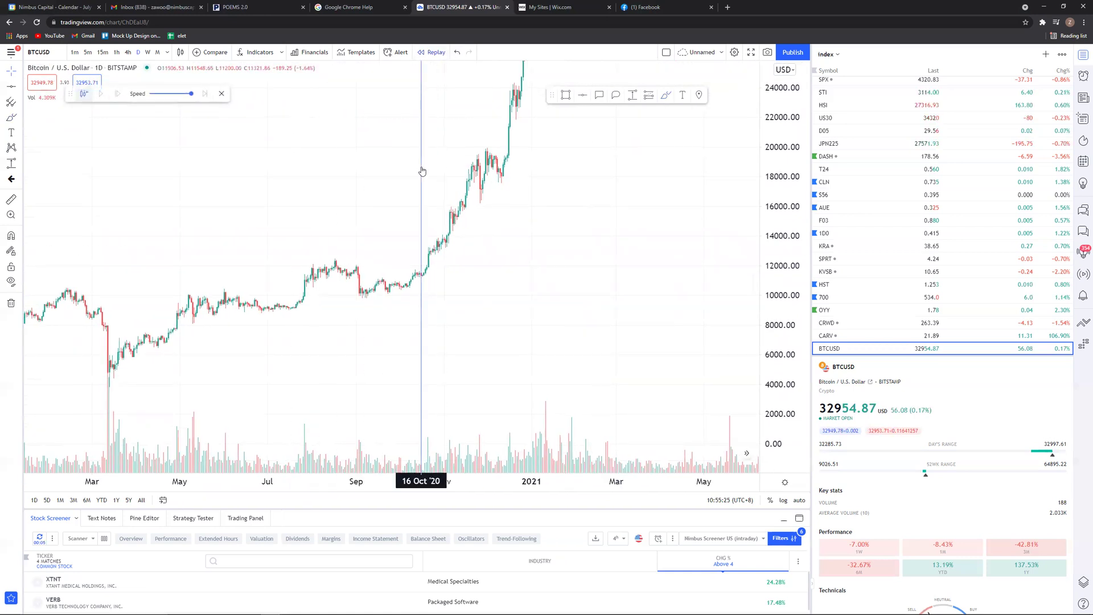
pyautogui.click(423, 171)
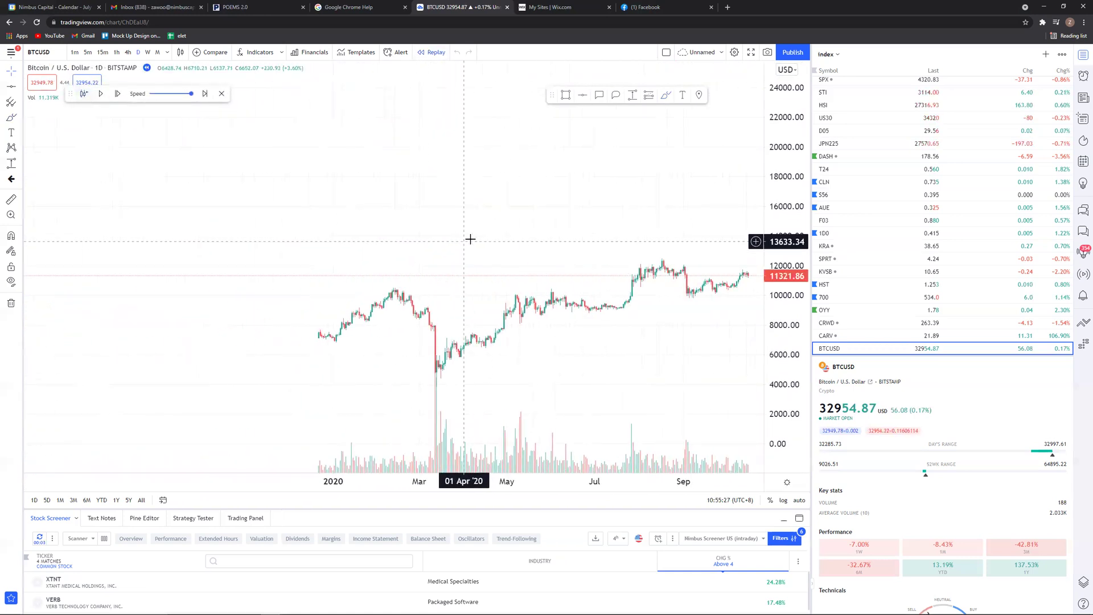
# - Place a horizontal line at about 9147 through the mid-2020 consolidation
pyautogui.moveTo(373, 182); pyautogui.dragTo(313, 183)
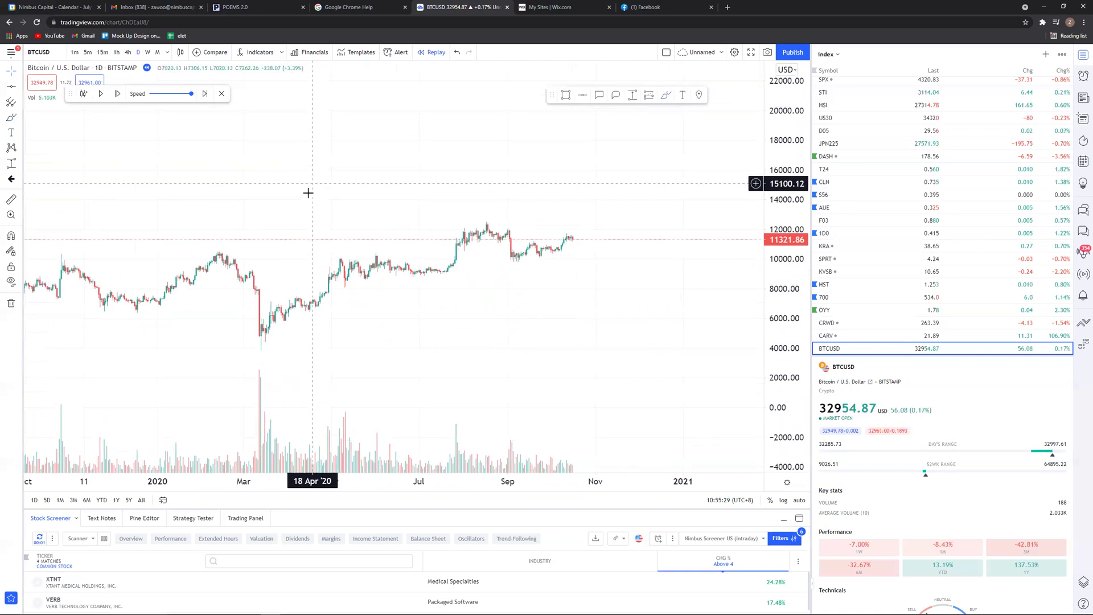
pyautogui.scroll(-7, 325, 240)
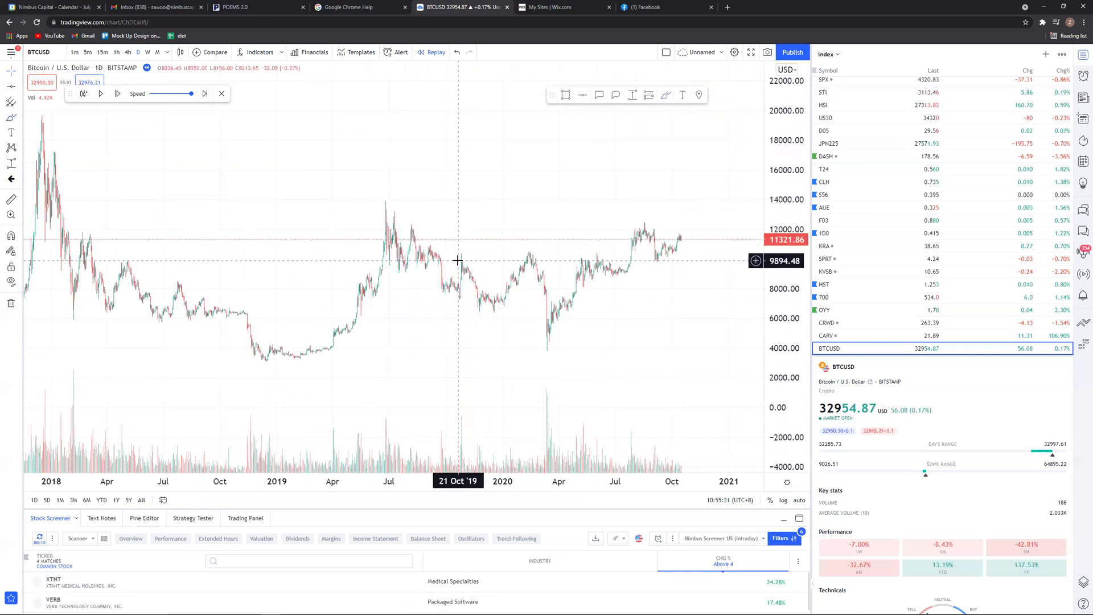
pyautogui.scroll(3, 459, 261)
pyautogui.moveTo(438, 173); pyautogui.dragTo(302, 182)
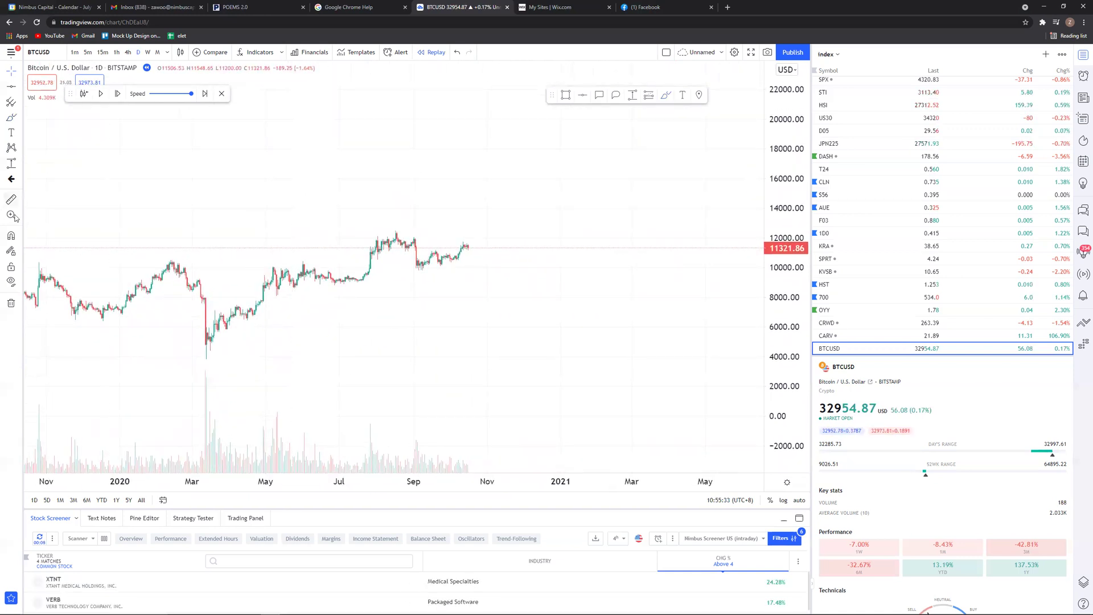
pyautogui.scroll(-2, 37, 188)
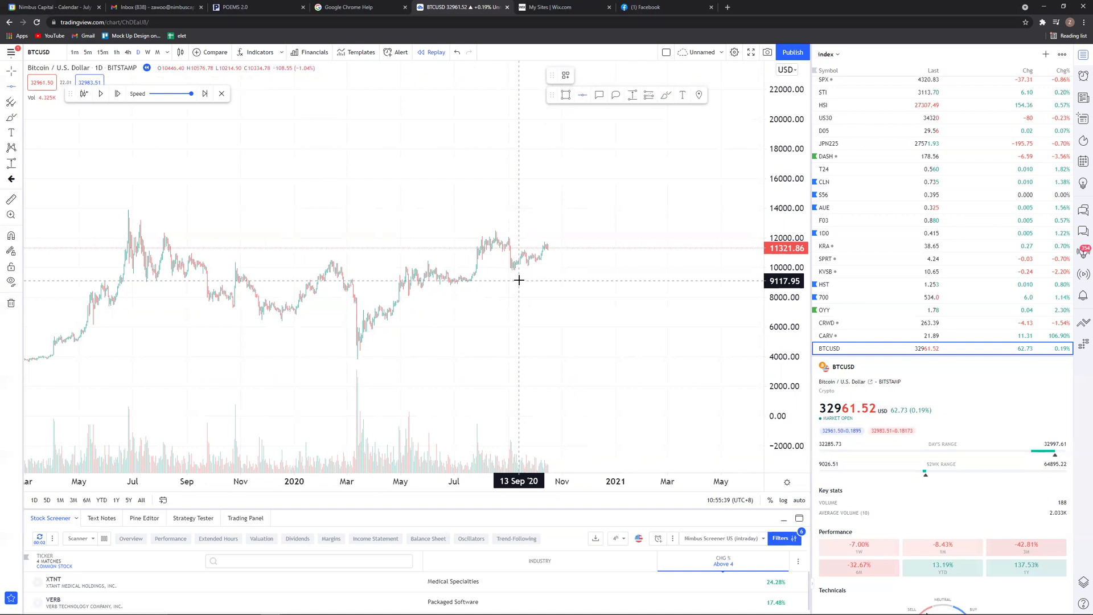
pyautogui.click(471, 280)
pyautogui.moveTo(570, 295); pyautogui.dragTo(613, 290)
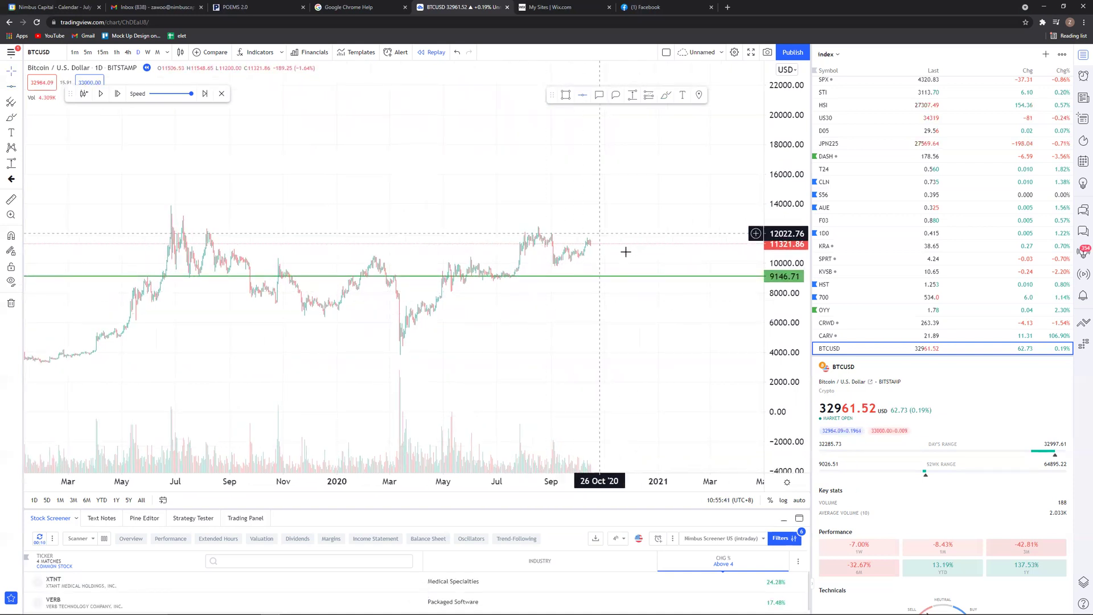
pyautogui.moveTo(617, 202); pyautogui.dragTo(583, 178)
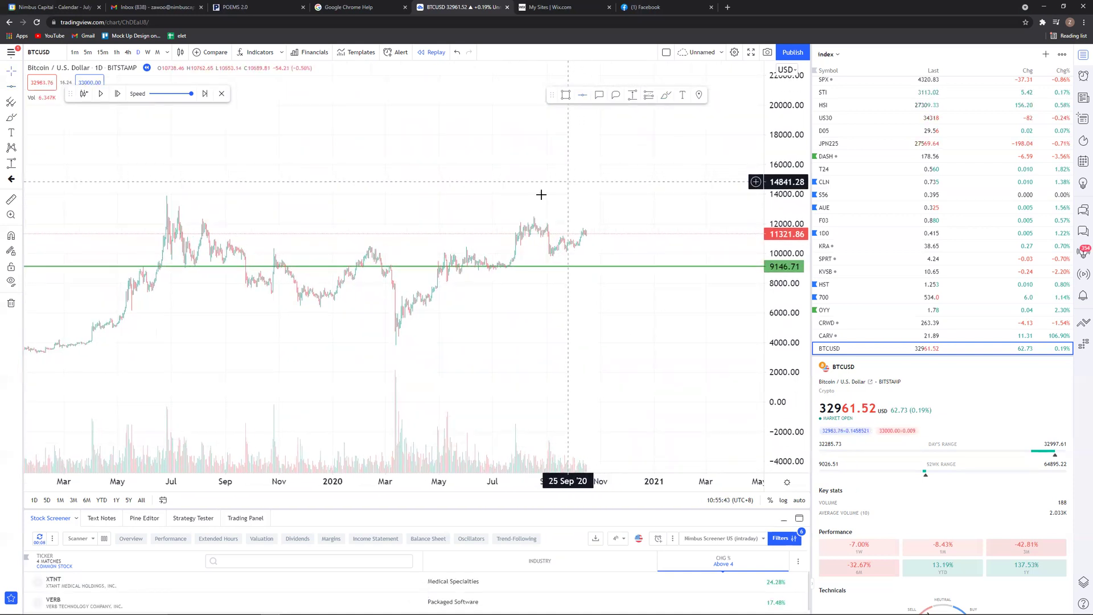
# - Restart the replay from mid-July 2020, at the end of the sideways range
pyautogui.click(84, 93)
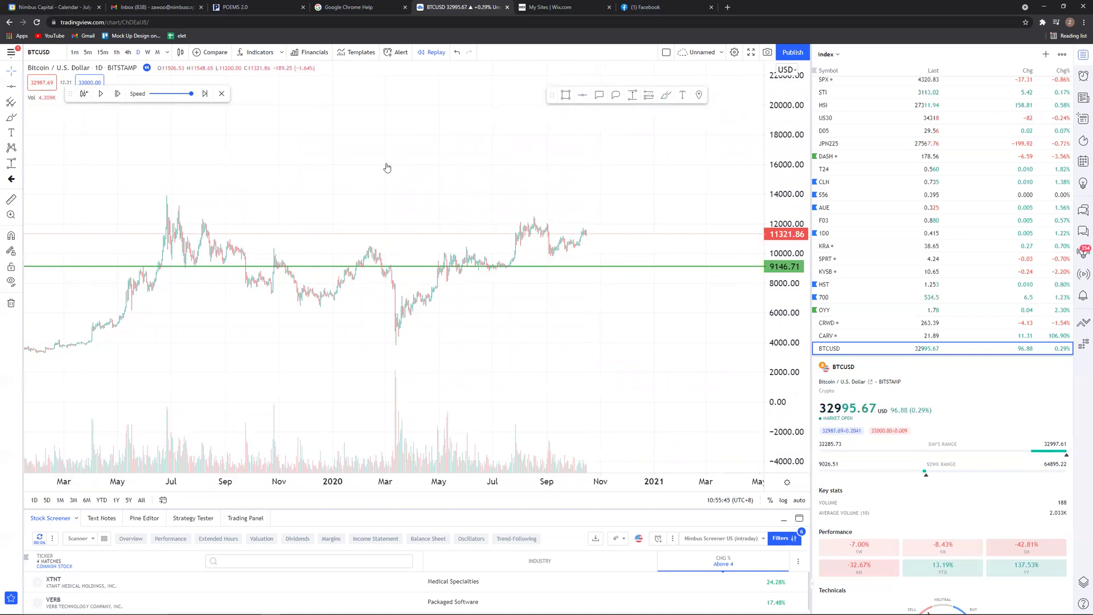
pyautogui.click(510, 217)
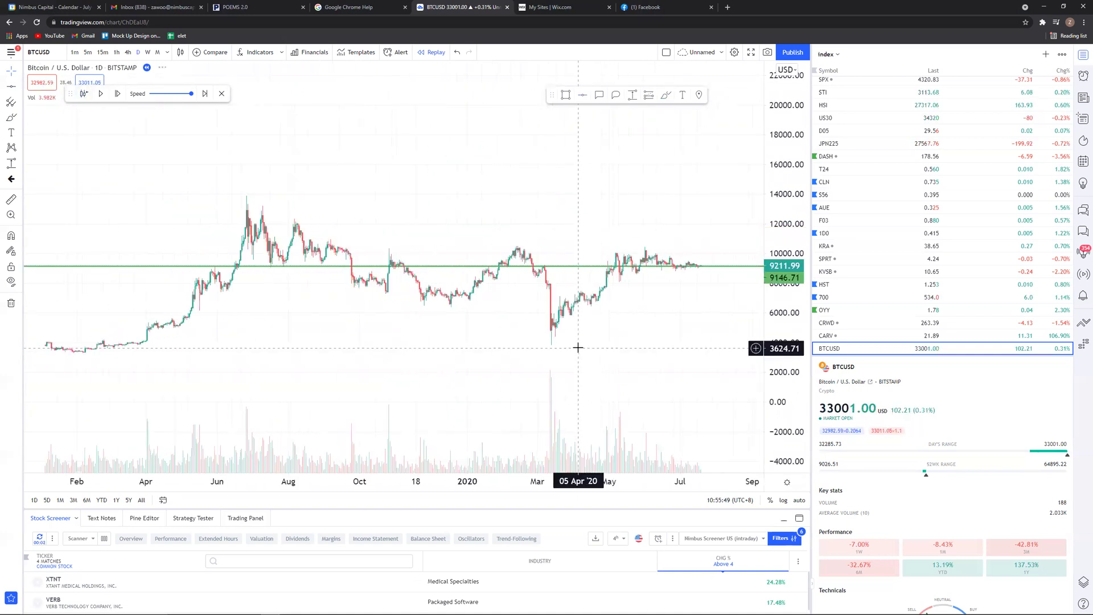
pyautogui.moveTo(601, 208); pyautogui.dragTo(276, 184)
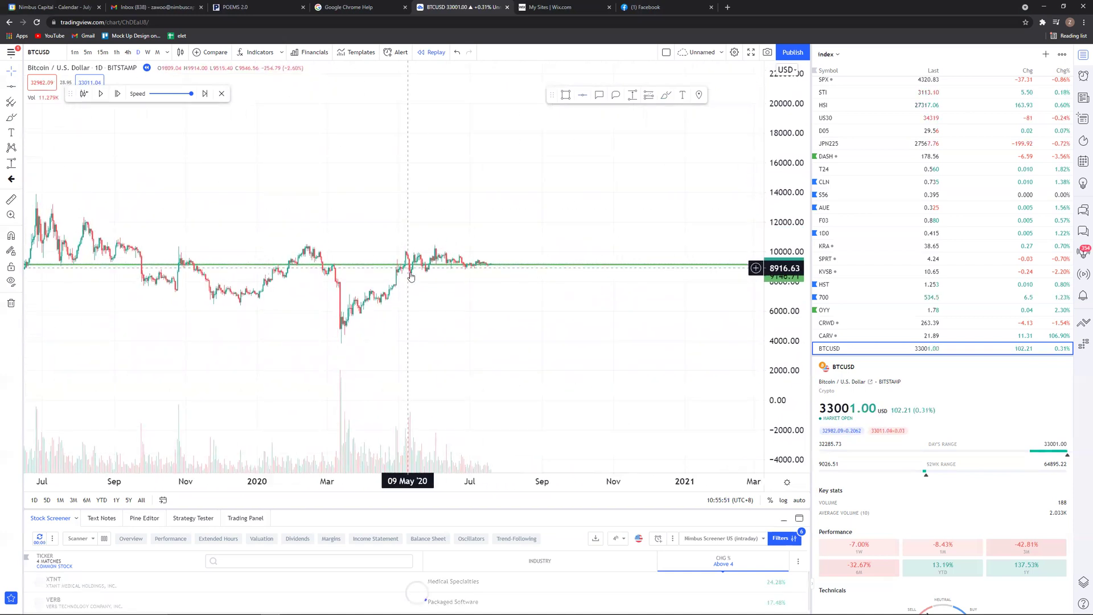
# - Brush converging lines around the May–July 2020 range, D-shaped outlines with marks above and below it, and a falling arrow over the volume
pyautogui.moveTo(405, 278)
pyautogui.mouseDown()
pyautogui.moveTo(402, 261)
pyautogui.moveTo(415, 249)
pyautogui.moveTo(517, 268)
pyautogui.moveTo(406, 276)
pyautogui.mouseUp()
pyautogui.moveTo(428, 201)
pyautogui.mouseDown()
pyautogui.moveTo(428, 231)
pyautogui.moveTo(583, 220)
pyautogui.moveTo(397, 231)
pyautogui.mouseUp()
pyautogui.moveTo(447, 289)
pyautogui.mouseDown()
pyautogui.moveTo(442, 328)
pyautogui.moveTo(589, 311)
pyautogui.moveTo(448, 294)
pyautogui.mouseUp()
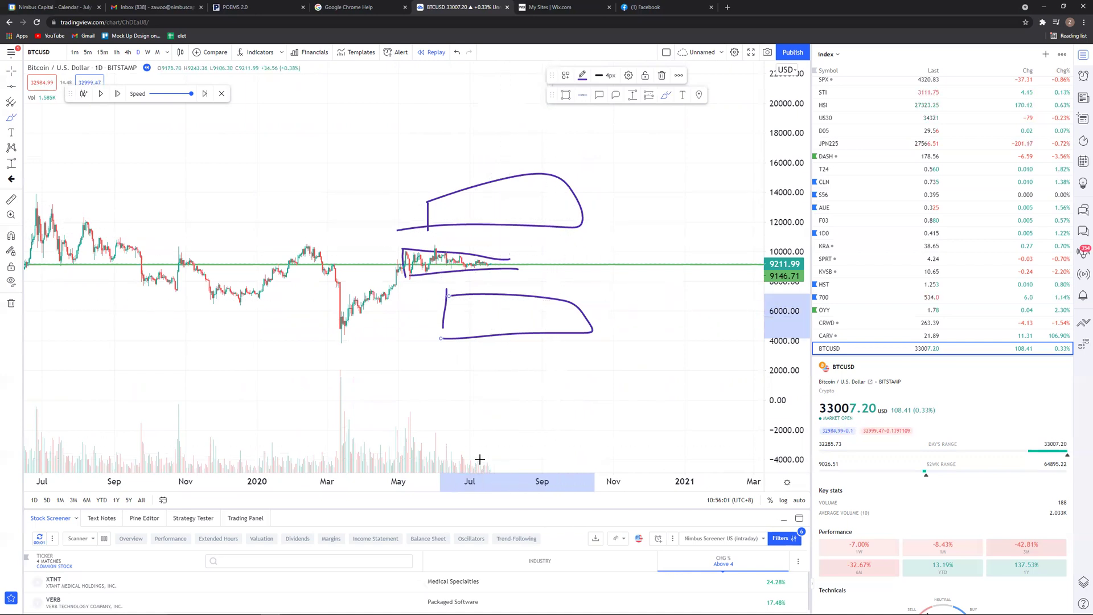
pyautogui.moveTo(410, 421)
pyautogui.mouseDown()
pyautogui.moveTo(485, 457)
pyautogui.moveTo(510, 454)
pyautogui.mouseUp()
pyautogui.moveTo(473, 309)
pyautogui.mouseDown()
pyautogui.moveTo(483, 318)
pyautogui.moveTo(467, 326)
pyautogui.mouseUp()
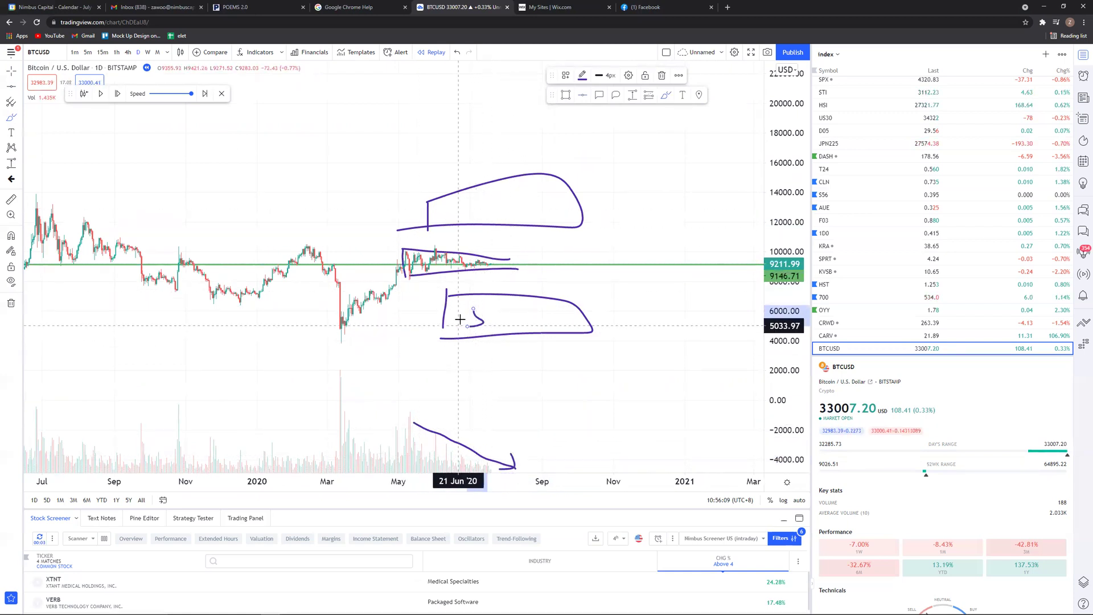
pyautogui.moveTo(510, 191); pyautogui.dragTo(477, 252)
# - Remove all drawings and play the replay through the late-July 2020 breakout, pausing it there
pyautogui.click(13, 308)
pyautogui.click(49, 298)
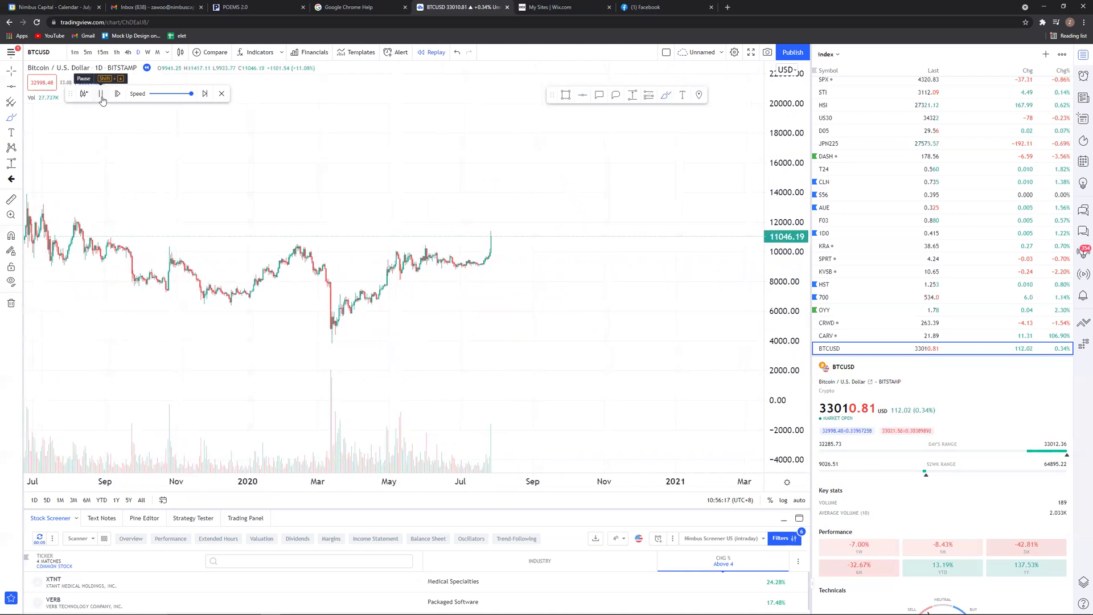
pyautogui.click(102, 94)
# - Brush an arrow over the July 2020 volume rise, circle the breakout candles, and mark lines above and below the move
pyautogui.moveTo(484, 391); pyautogui.dragTo(483, 433)
pyautogui.moveTo(475, 423); pyautogui.dragTo(499, 413)
pyautogui.moveTo(490, 251)
pyautogui.mouseDown()
pyautogui.moveTo(456, 238)
pyautogui.moveTo(488, 227)
pyautogui.moveTo(564, 241)
pyautogui.mouseUp()
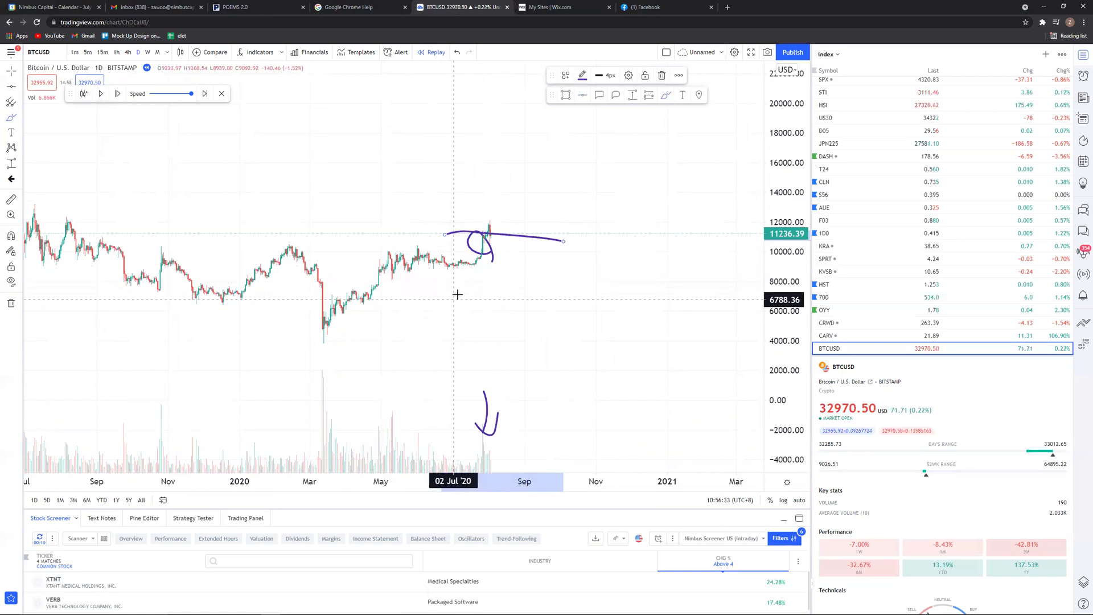
pyautogui.moveTo(466, 288); pyautogui.dragTo(517, 286)
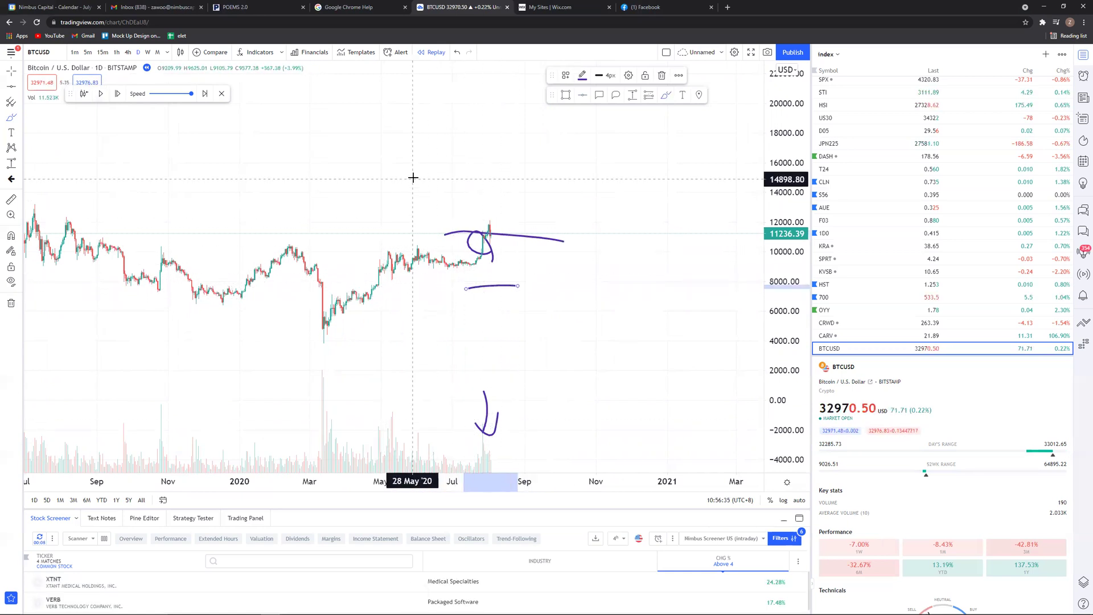
# - Resume the replay towards 2021 and brush a circle around the early-September 2020 price drop
pyautogui.press('Escape')
pyautogui.moveTo(414, 176); pyautogui.dragTo(370, 185)
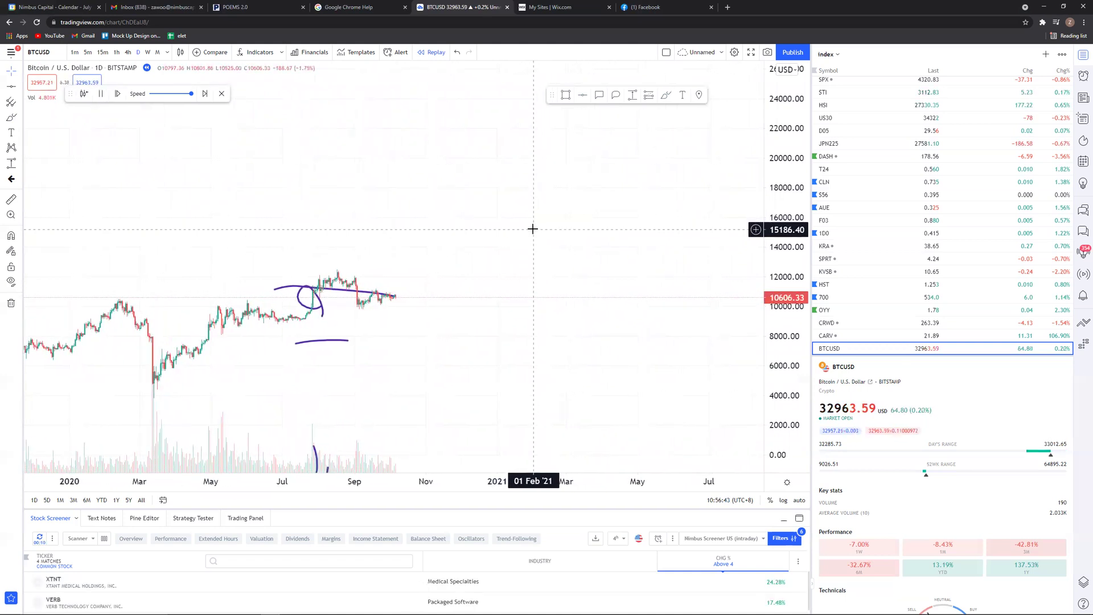
pyautogui.moveTo(355, 310); pyautogui.dragTo(350, 312)
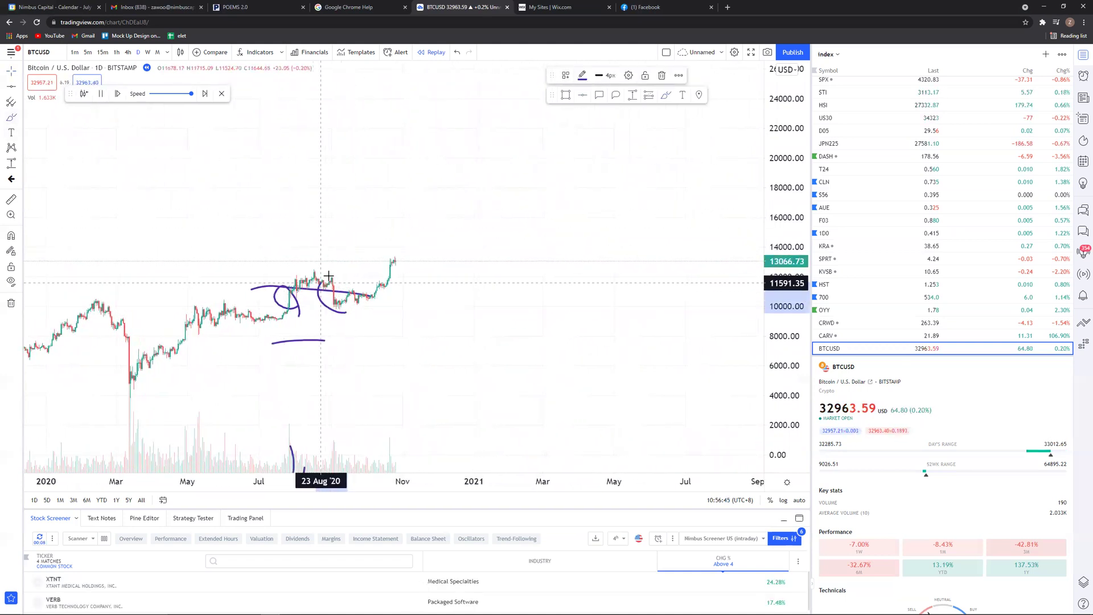
pyautogui.moveTo(222, 219); pyautogui.dragTo(300, 232)
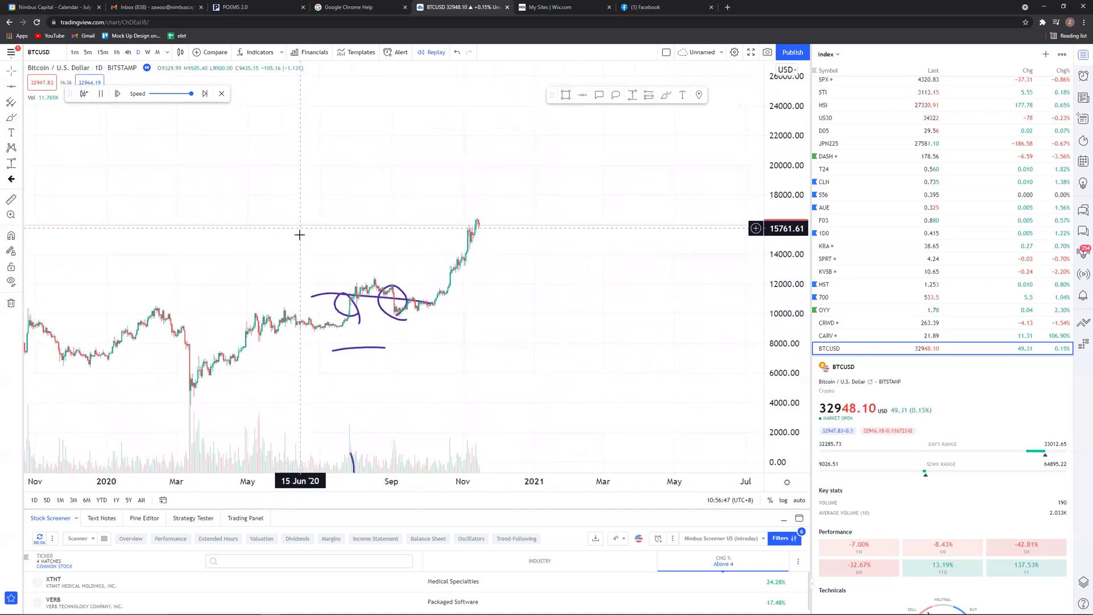
pyautogui.moveTo(294, 280); pyautogui.dragTo(317, 273)
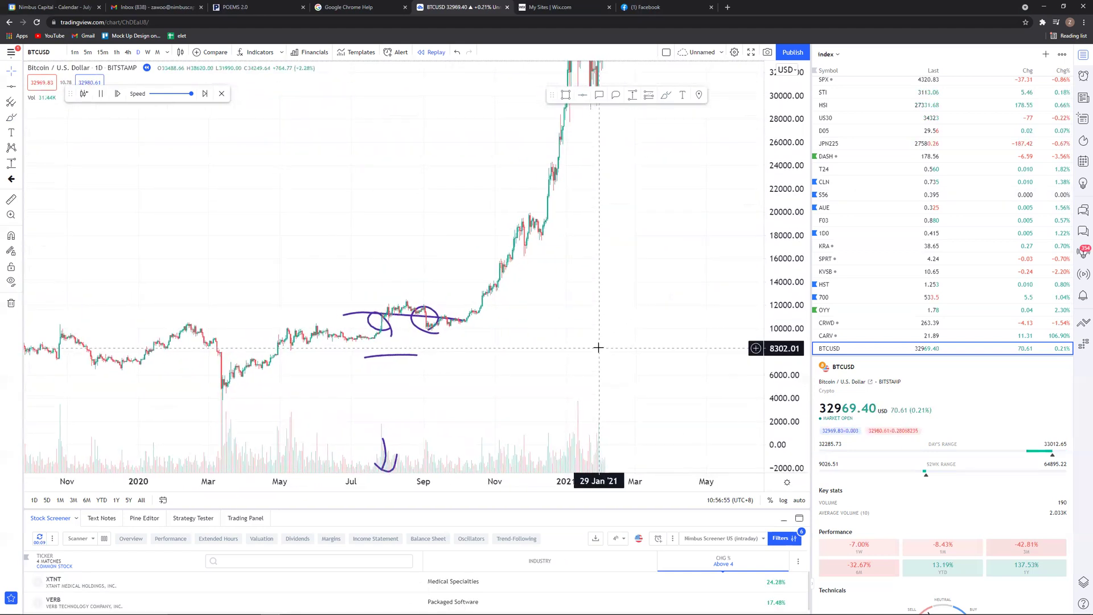
# - Brush a lower boundary under the July–October 2020 range and mark the pause near 20000 around December 2020
pyautogui.click(11, 118)
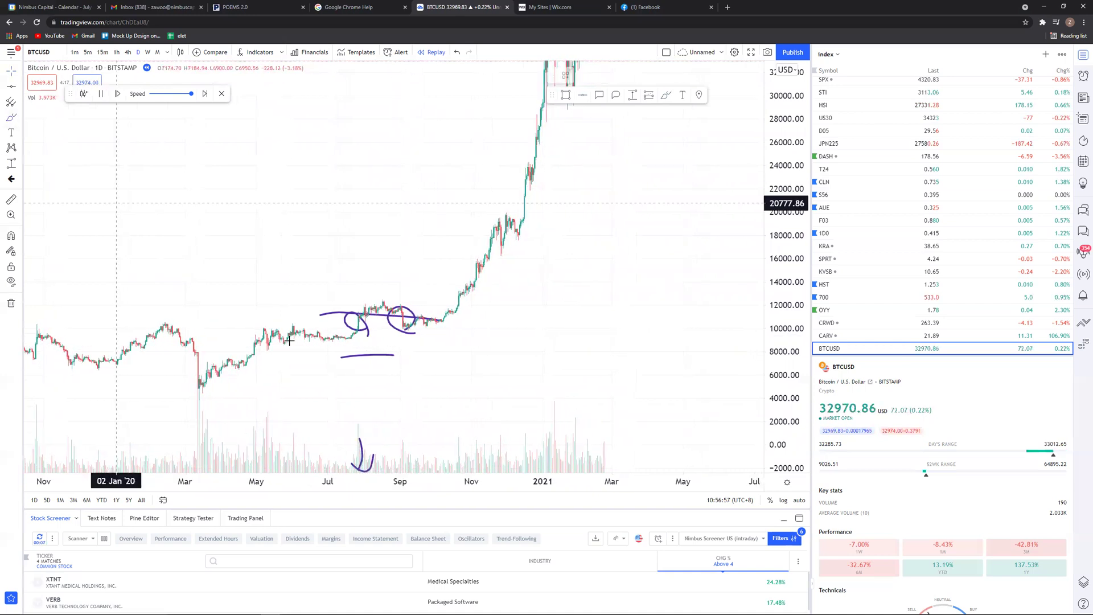
pyautogui.moveTo(323, 328); pyautogui.dragTo(422, 320)
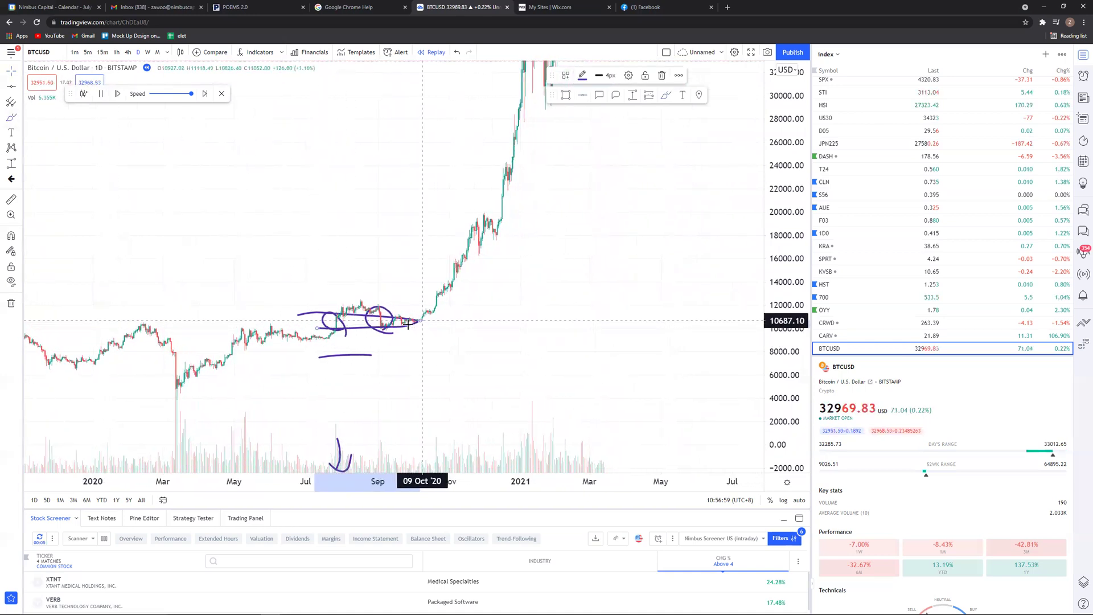
pyautogui.moveTo(567, 265); pyautogui.dragTo(462, 199)
pyautogui.moveTo(473, 253); pyautogui.dragTo(538, 211)
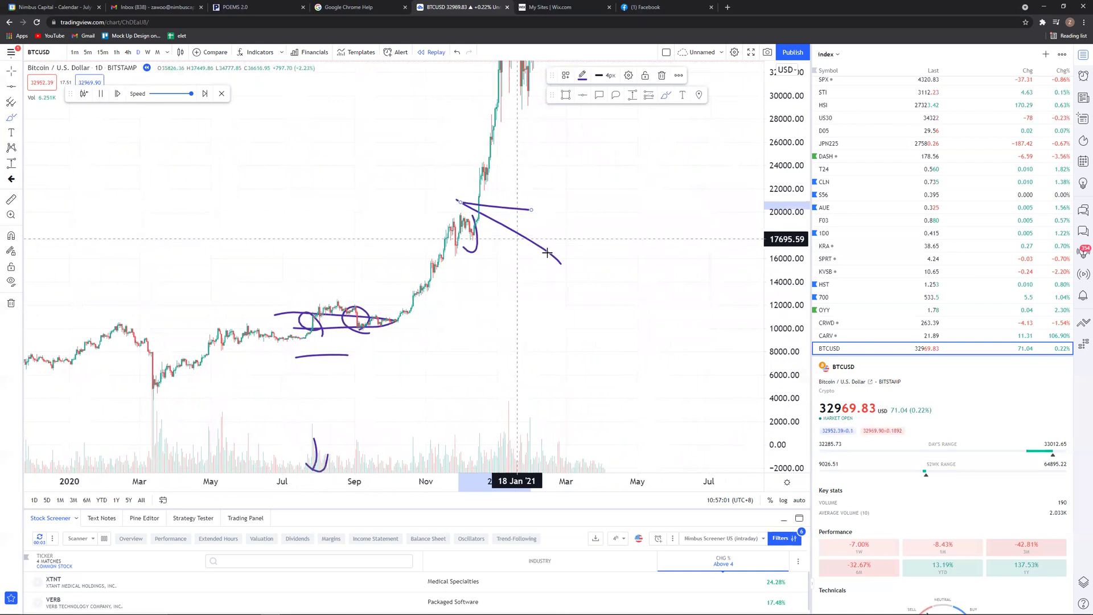
# - Remove all drawings, bring the chart up to July 2021, and compress the price scale to show the full 2021 price action
pyautogui.click(11, 302)
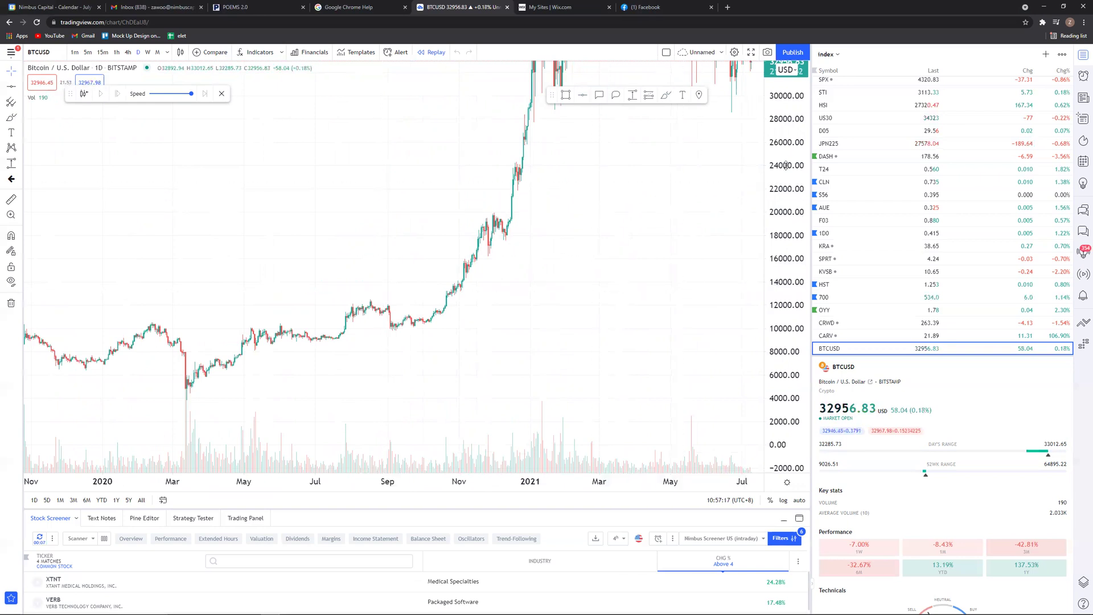
pyautogui.moveTo(784, 169); pyautogui.dragTo(773, 342)
pyautogui.moveTo(681, 318); pyautogui.dragTo(614, 354)
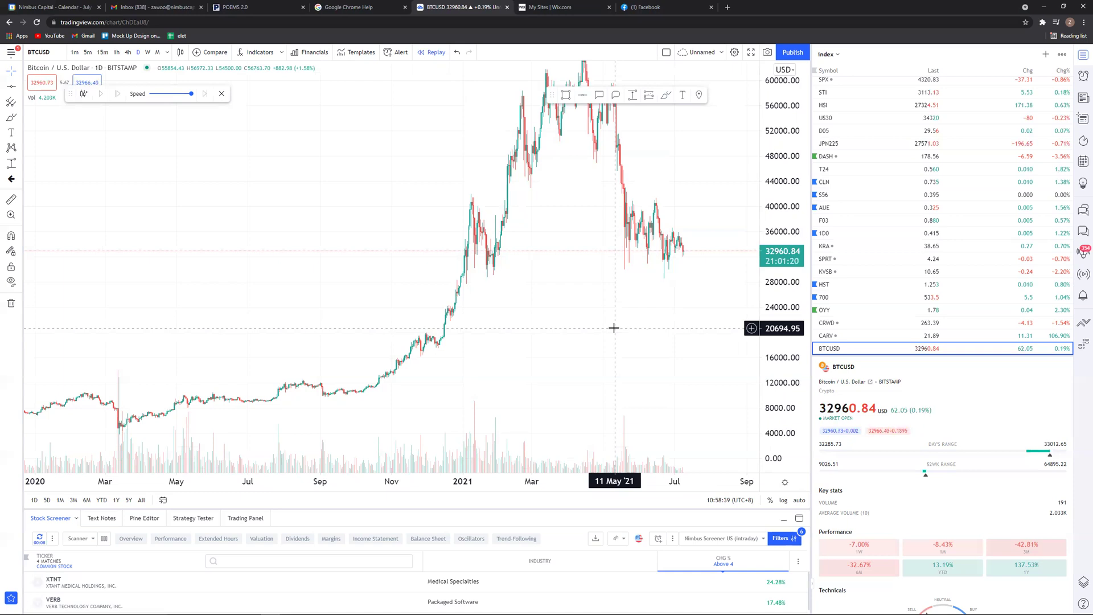
pyautogui.scroll(5, 621, 336)
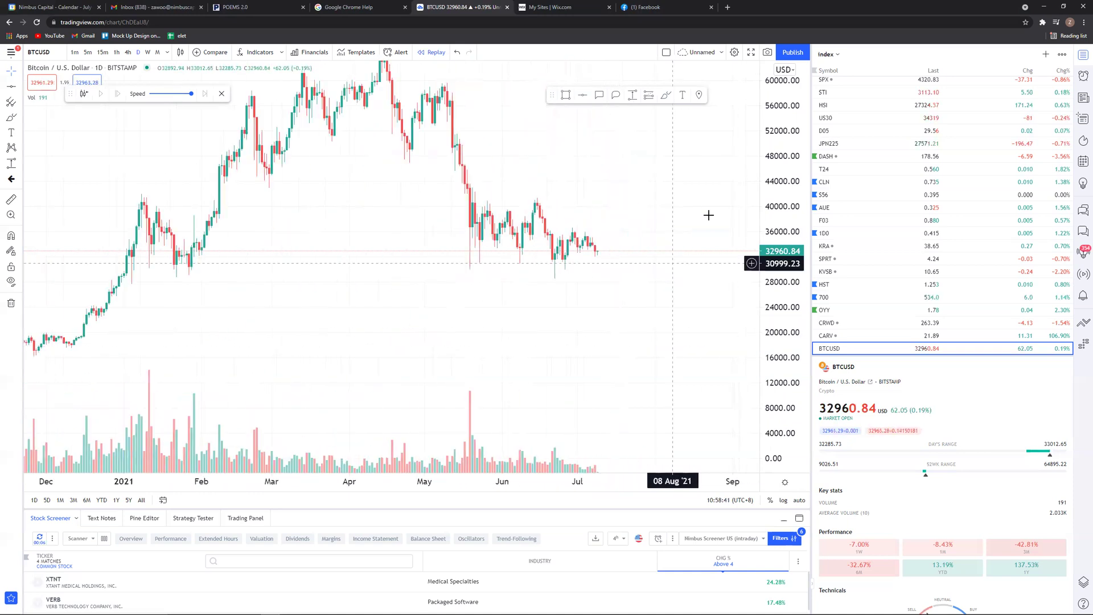
pyautogui.scroll(-6, 695, 362)
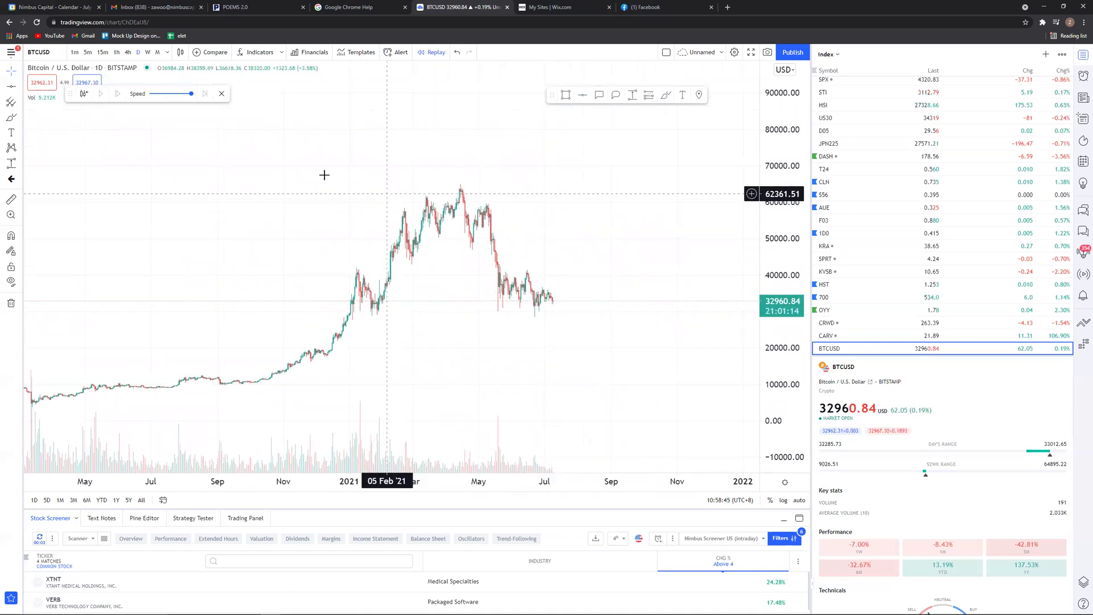
# - Brush upper and lower boundaries around the May–July 2021 range, with a D-shaped mark above it
pyautogui.click(486, 306)
pyautogui.click(598, 314)
pyautogui.click(613, 279)
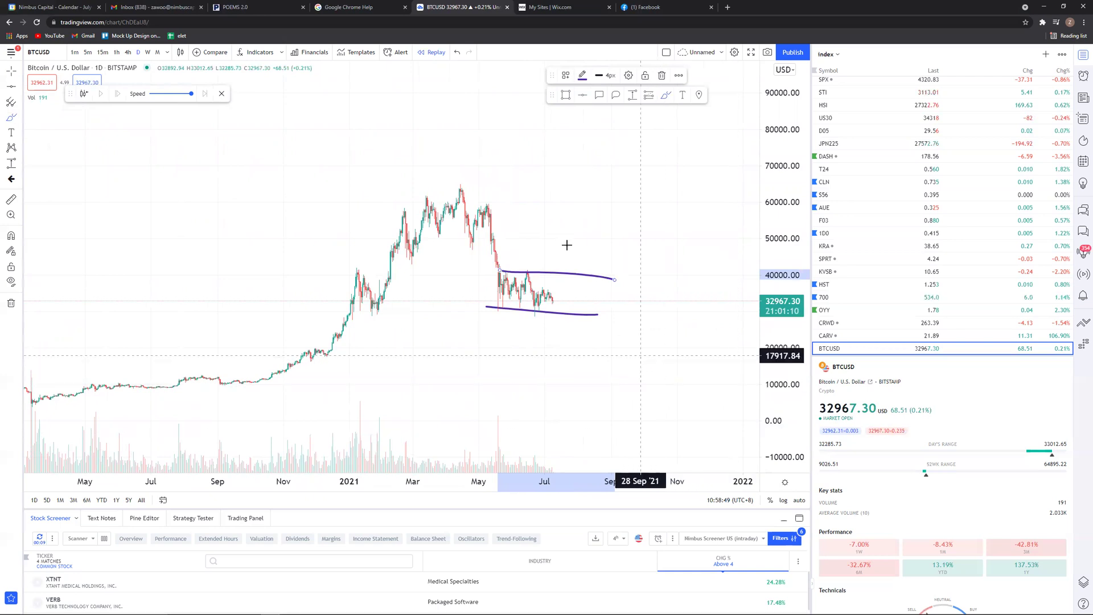
pyautogui.moveTo(562, 207); pyautogui.dragTo(562, 243)
pyautogui.moveTo(573, 206)
pyautogui.mouseDown()
pyautogui.moveTo(647, 236)
pyautogui.moveTo(608, 236)
pyautogui.mouseUp()
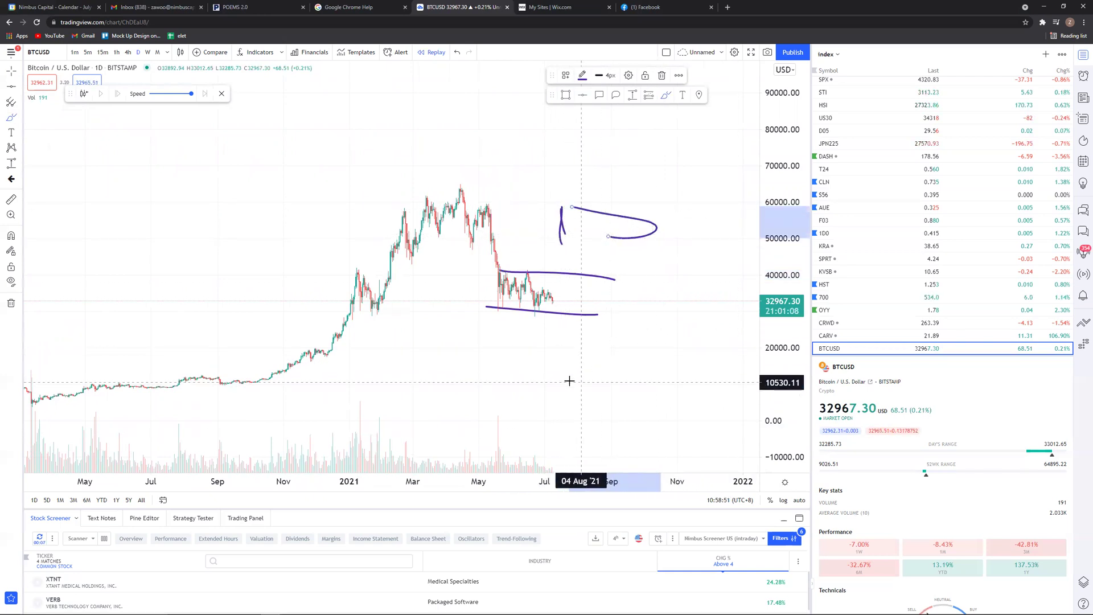
# - Brush a projected narrowing of price after July 2021 inside the range and a declining line over the volume
pyautogui.moveTo(548, 291)
pyautogui.mouseDown()
pyautogui.moveTo(615, 305)
pyautogui.moveTo(563, 307)
pyautogui.moveTo(619, 302)
pyautogui.mouseUp()
pyautogui.moveTo(556, 290); pyautogui.dragTo(605, 295)
pyautogui.moveTo(547, 460); pyautogui.dragTo(607, 472)
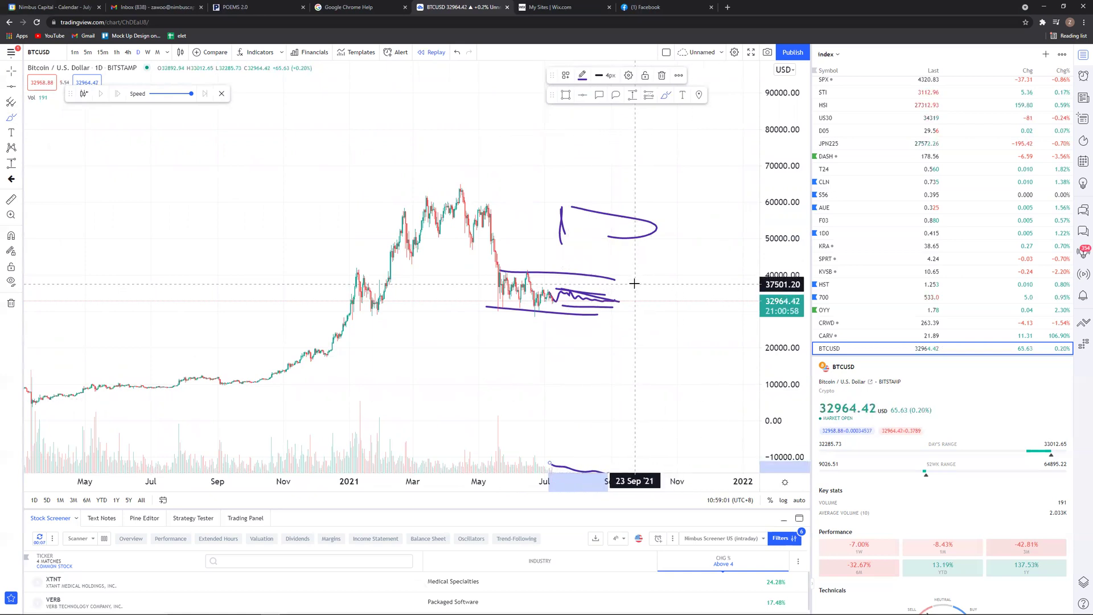
# - Brush possible upward and downward breakout paths from the end of the narrowing range, circling each one
pyautogui.moveTo(621, 299); pyautogui.dragTo(663, 257)
pyautogui.moveTo(624, 305); pyautogui.dragTo(649, 354)
pyautogui.moveTo(642, 261)
pyautogui.mouseDown()
pyautogui.moveTo(630, 288)
pyautogui.moveTo(646, 288)
pyautogui.mouseUp()
pyautogui.moveTo(654, 328); pyautogui.dragTo(626, 330)
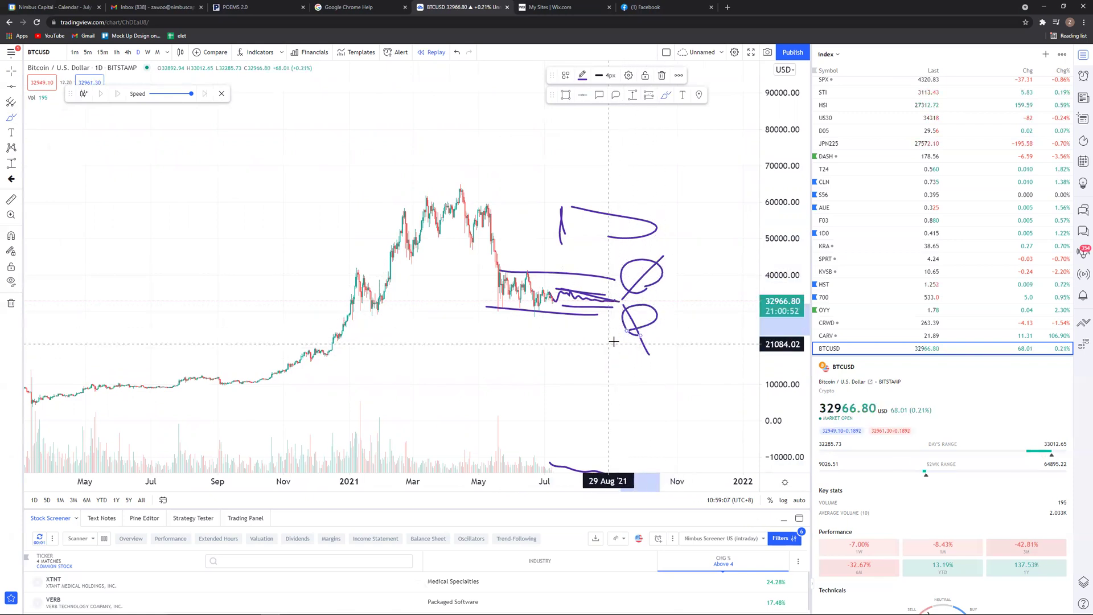
pyautogui.moveTo(592, 368); pyautogui.dragTo(629, 349)
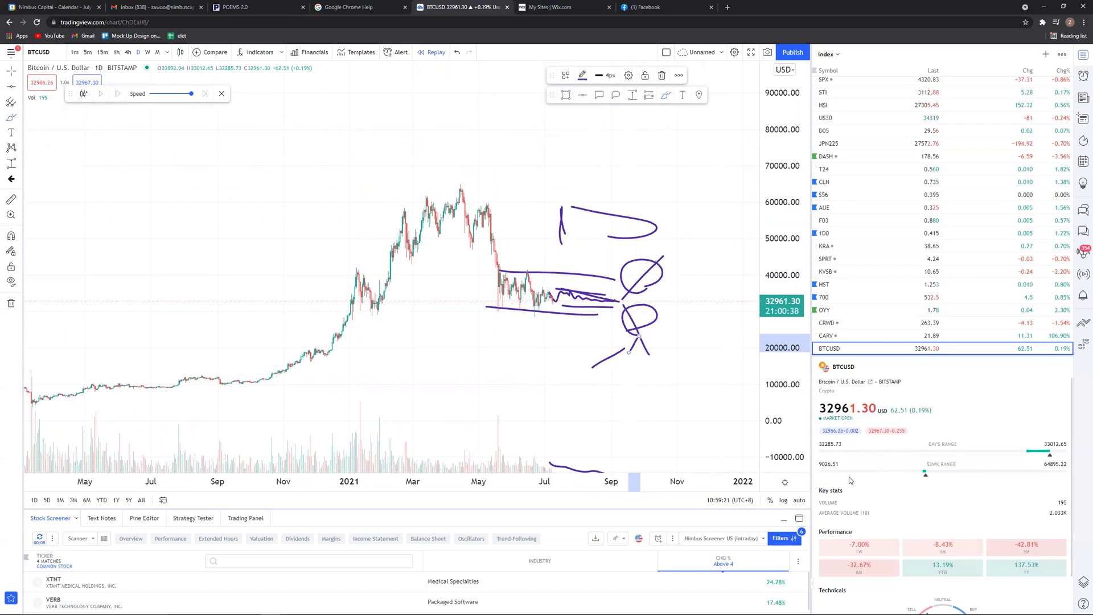
# - Remove all brush drawings and zoom the Bitcoin chart out to show price from early 2019 to July 2021
pyautogui.click(11, 303)
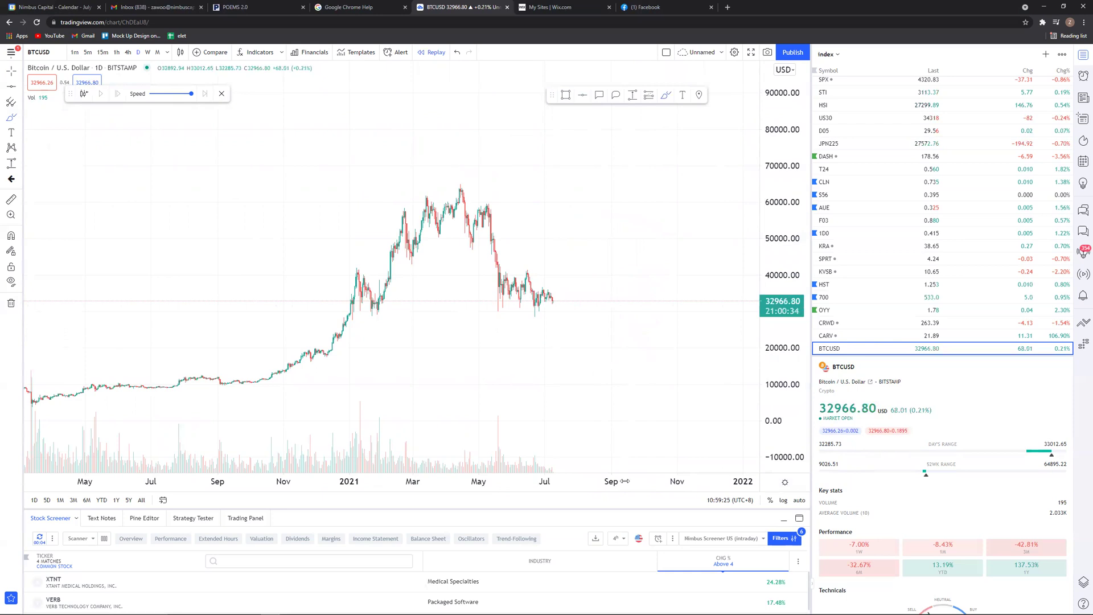
pyautogui.scroll(-2, 625, 481)
pyautogui.scroll(7, 718, 415)
pyautogui.scroll(-9, 718, 415)
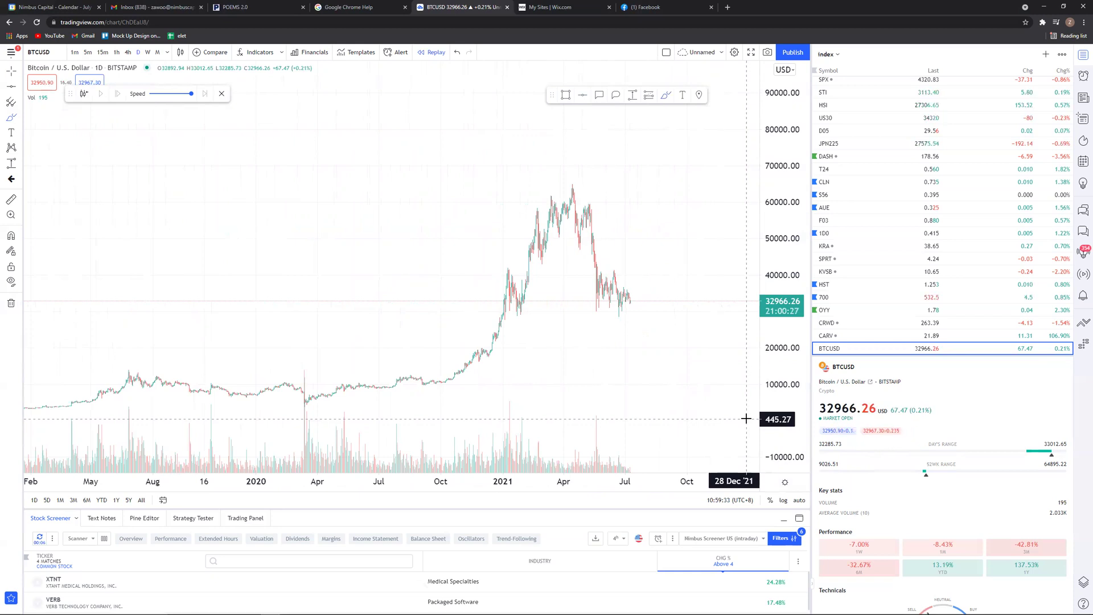
# - Switch to the Wix site list and open the live Nimbus Capital website
pyautogui.click(569, 7)
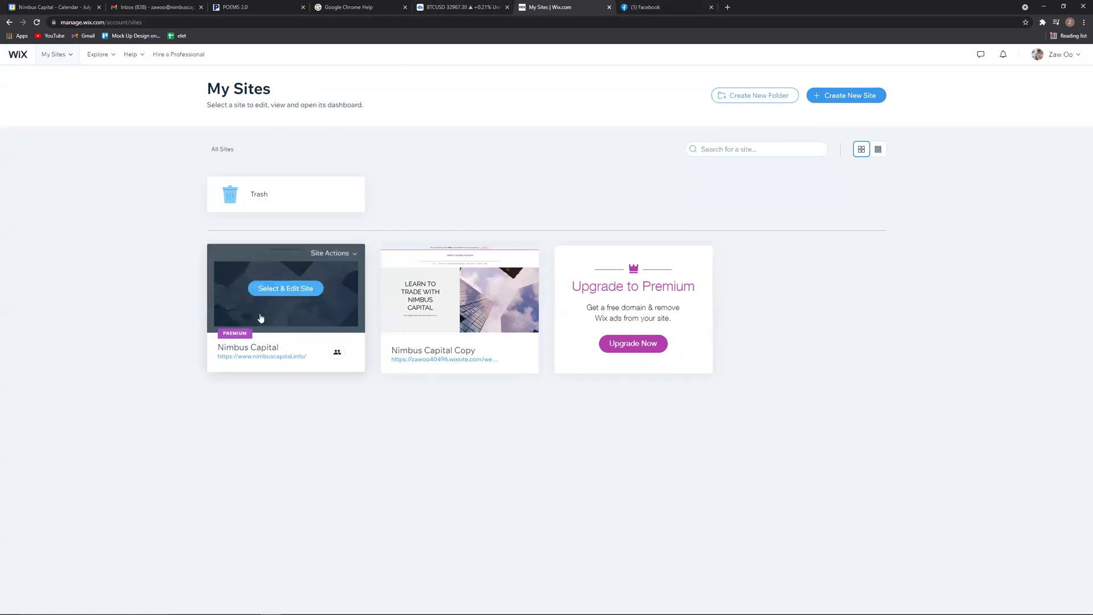
pyautogui.click(250, 333)
pyautogui.click(271, 357)
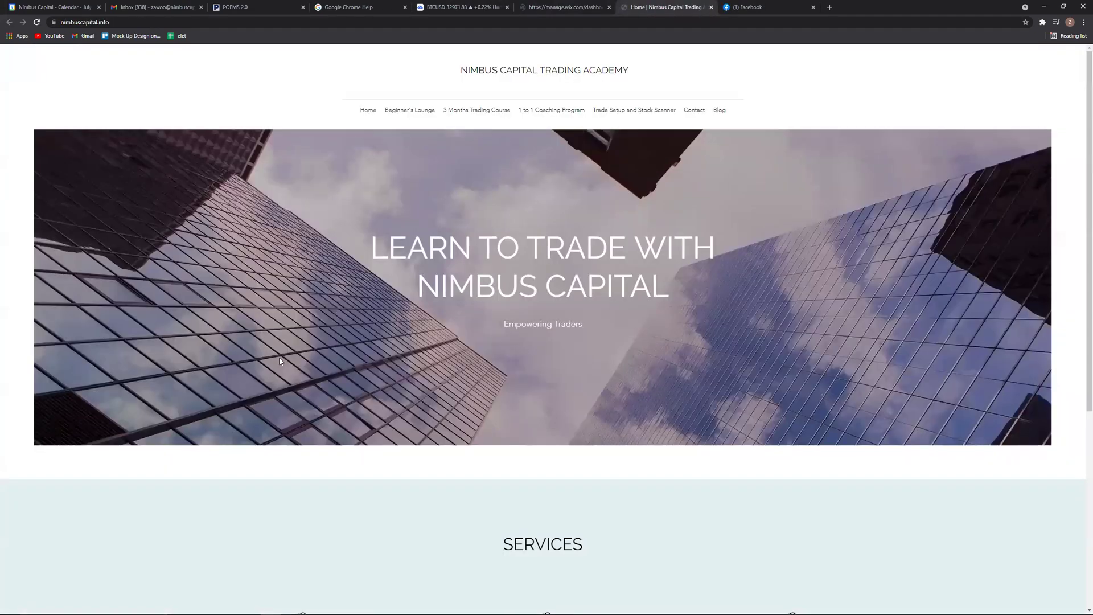